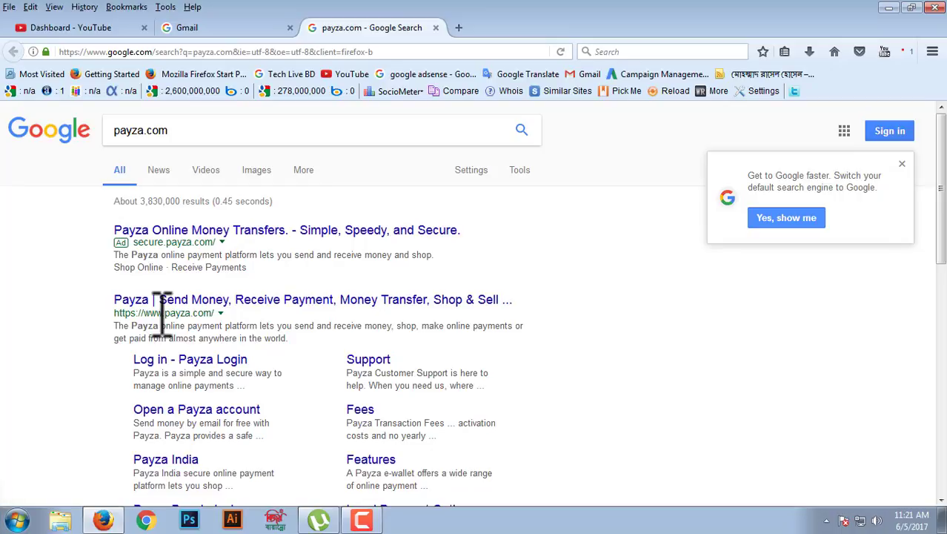
Step: Open the payza.com Bangladesh page from the search results and scroll through it
{"action": "left_click", "coordinate": [220, 302]}
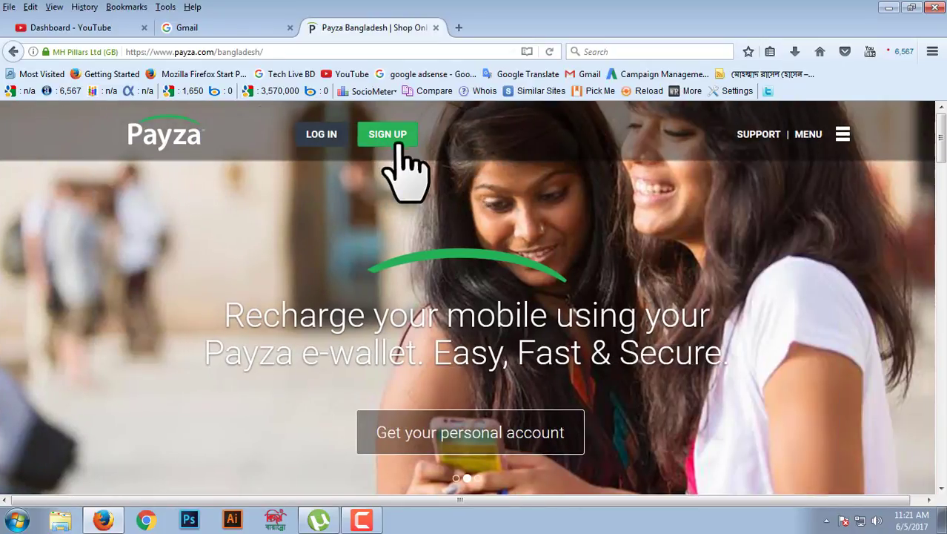
{"action": "scroll", "coordinate": [430, 275], "scroll_direction": "down", "scroll_amount": 4}
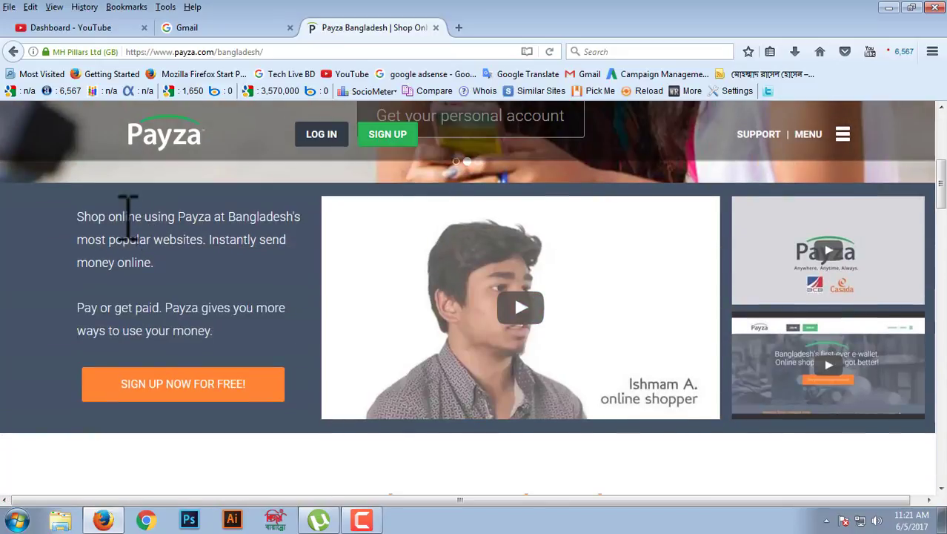
{"action": "scroll", "coordinate": [118, 233], "scroll_direction": "down", "scroll_amount": 3}
{"action": "scroll", "coordinate": [109, 245], "scroll_direction": "down", "scroll_amount": 3}
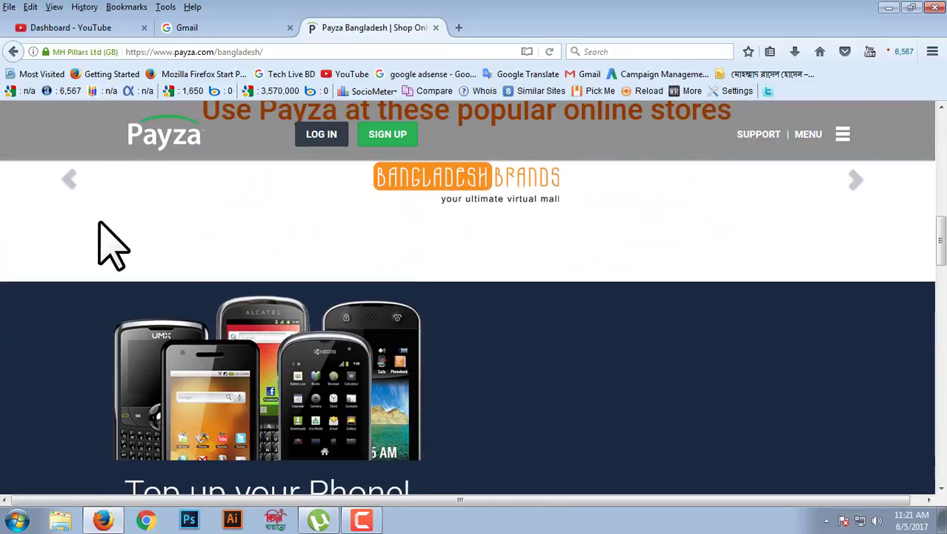
{"action": "scroll", "coordinate": [104, 233], "scroll_direction": "down", "scroll_amount": 10}
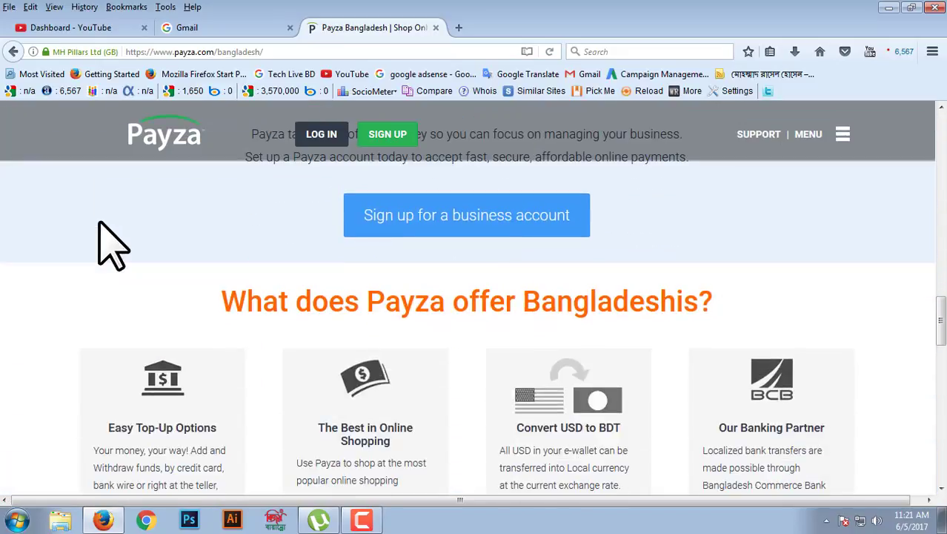
{"action": "scroll", "coordinate": [104, 230], "scroll_direction": "down", "scroll_amount": 2}
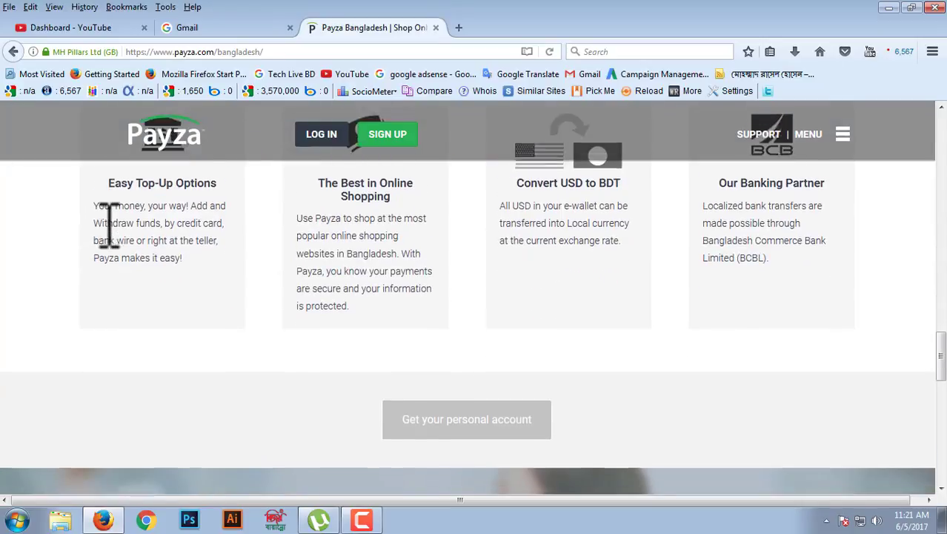
{"action": "scroll", "coordinate": [109, 223], "scroll_direction": "down", "scroll_amount": 4}
{"action": "scroll", "coordinate": [109, 230], "scroll_direction": "down", "scroll_amount": 10}
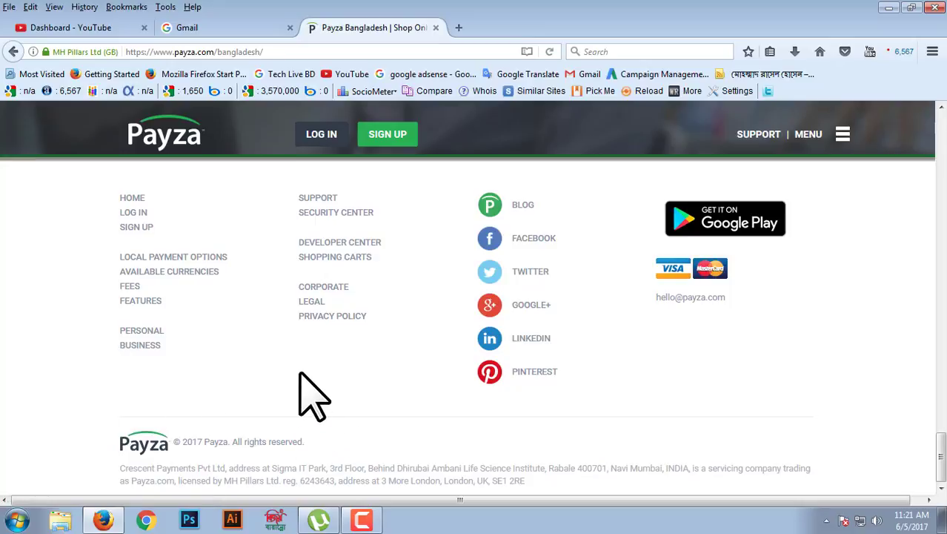
{"action": "scroll", "coordinate": [311, 395], "scroll_direction": "up", "scroll_amount": 3}
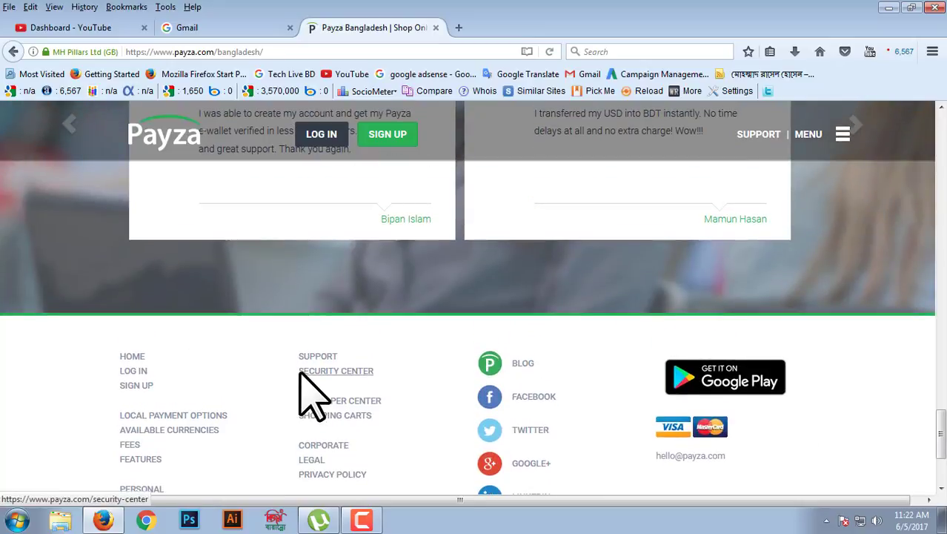
{"action": "scroll", "coordinate": [304, 378], "scroll_direction": "down", "scroll_amount": 3}
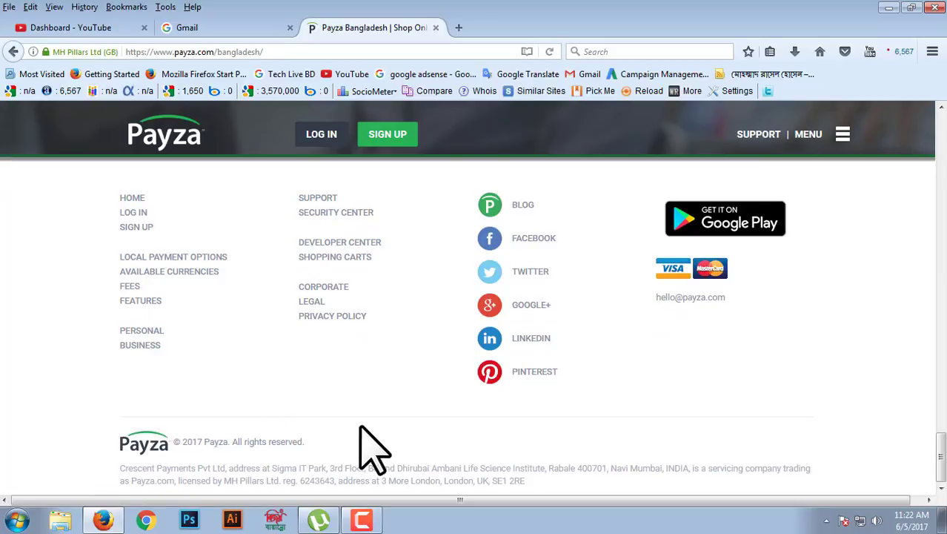
{"action": "scroll", "coordinate": [367, 447], "scroll_direction": "up", "scroll_amount": 7}
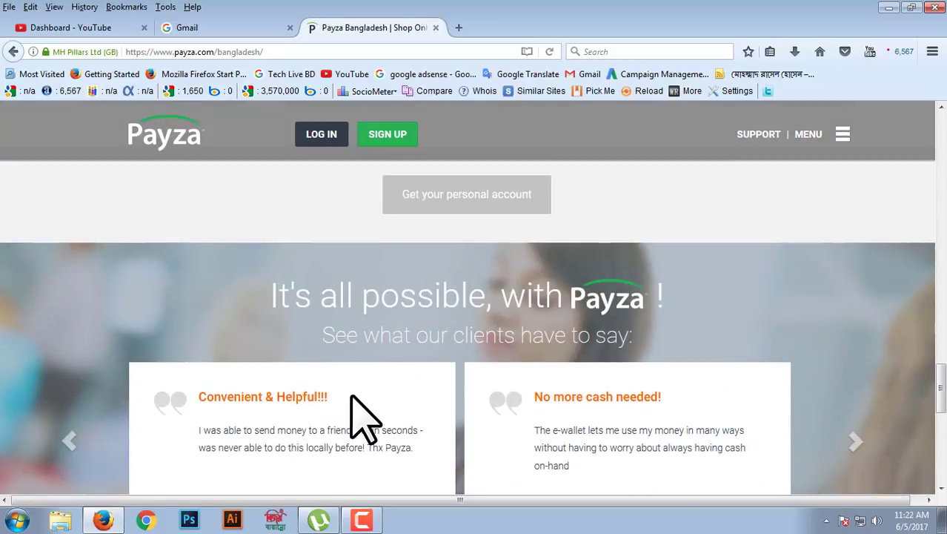
{"action": "scroll", "coordinate": [363, 419], "scroll_direction": "up", "scroll_amount": 10}
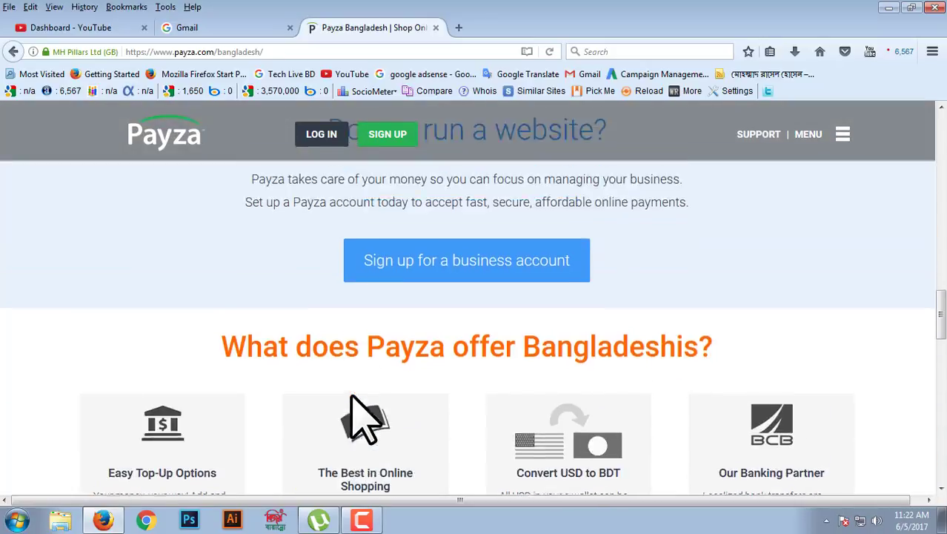
{"action": "scroll", "coordinate": [363, 419], "scroll_direction": "down", "scroll_amount": 15}
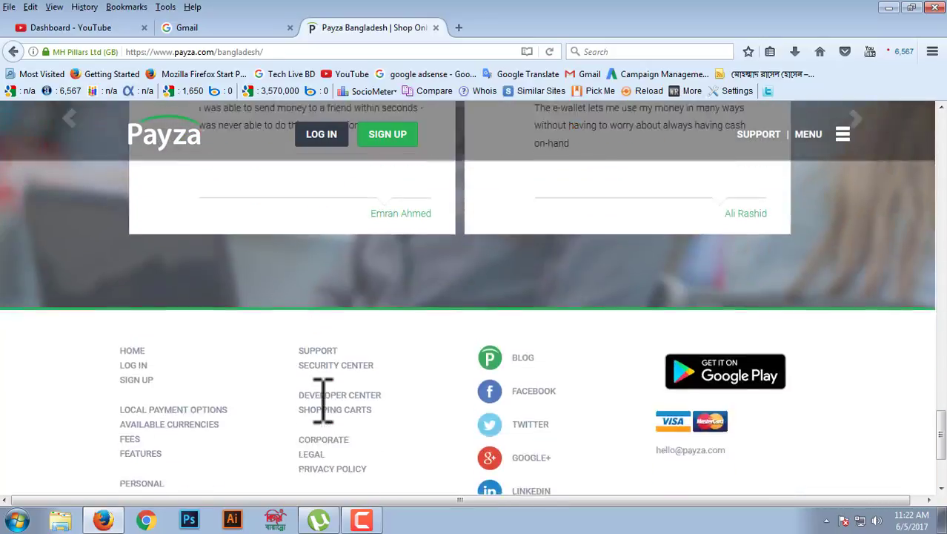
{"action": "scroll", "coordinate": [315, 407], "scroll_direction": "up", "scroll_amount": 12}
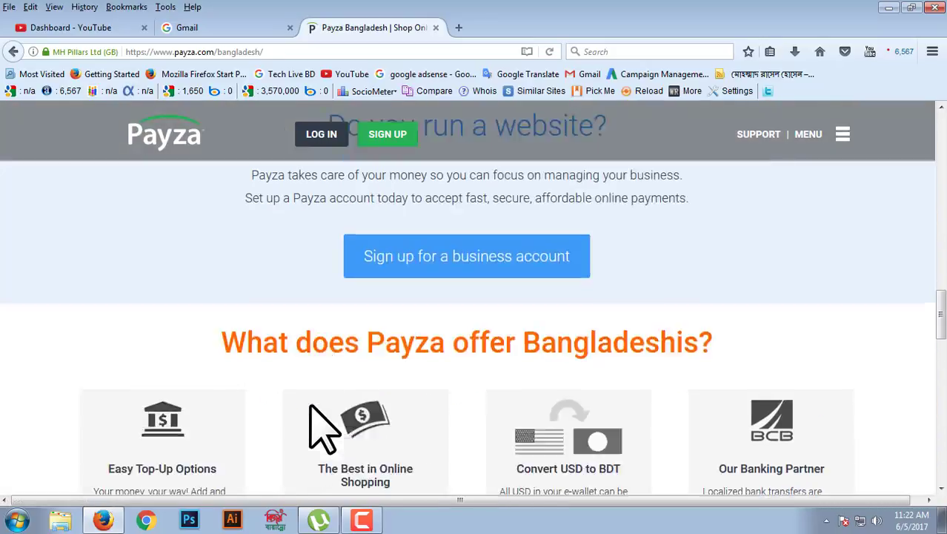
{"action": "scroll", "coordinate": [318, 415], "scroll_direction": "up", "scroll_amount": 5}
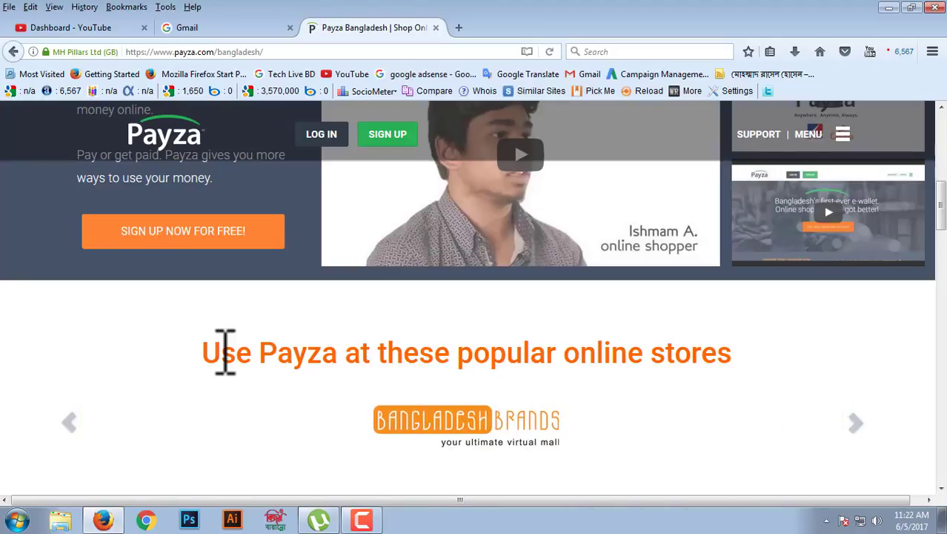
Step: Page through the partner store carousel and return to the top of the page
{"action": "left_click", "coordinate": [68, 422]}
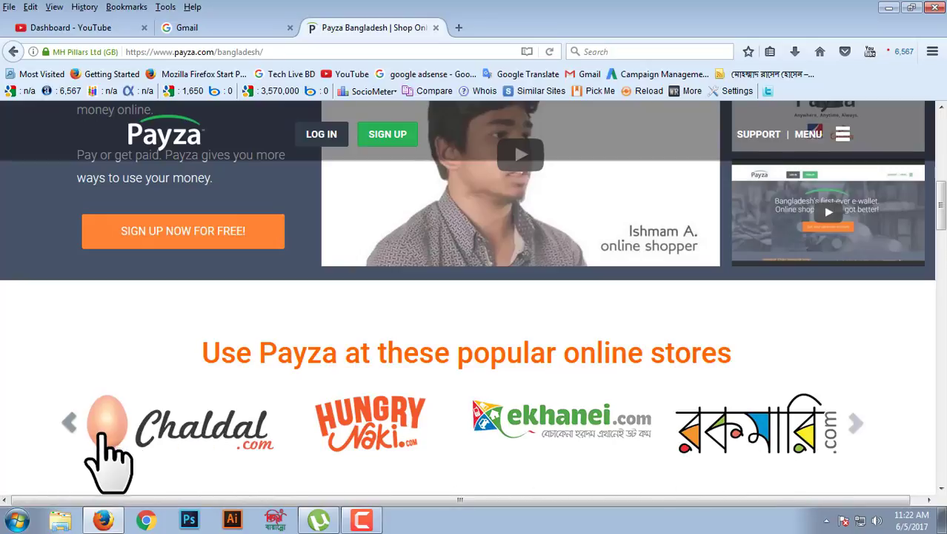
{"action": "left_click", "coordinate": [66, 424]}
{"action": "left_click", "coordinate": [67, 424]}
{"action": "left_click", "coordinate": [66, 424]}
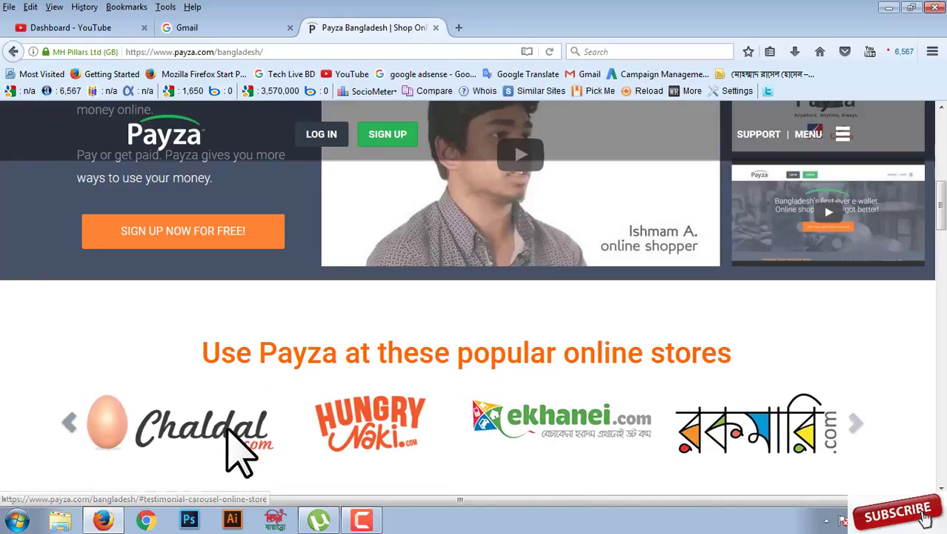
{"action": "scroll", "coordinate": [358, 458], "scroll_direction": "up", "scroll_amount": 3}
{"action": "scroll", "coordinate": [359, 478], "scroll_direction": "up", "scroll_amount": 3}
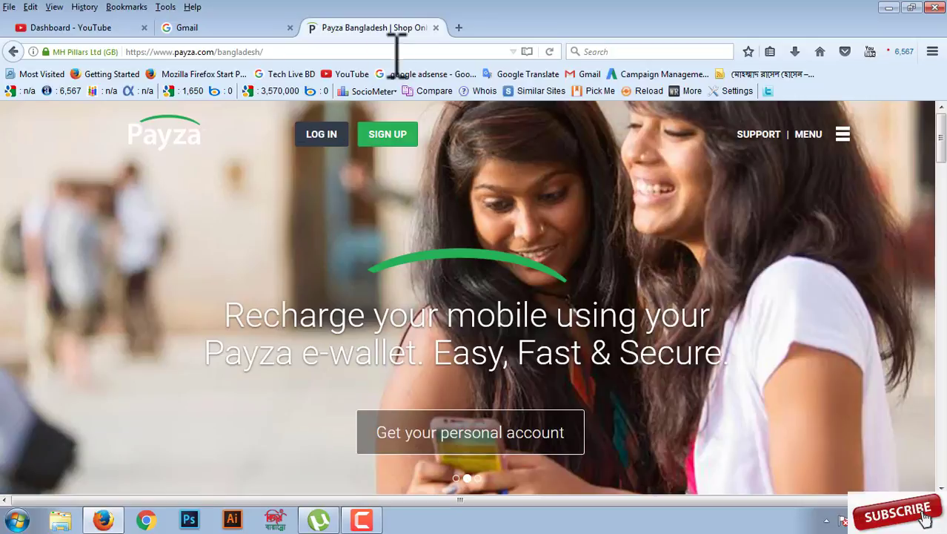
Step: Open the sign-up page and select Bangladesh as the country
{"action": "left_click", "coordinate": [378, 133]}
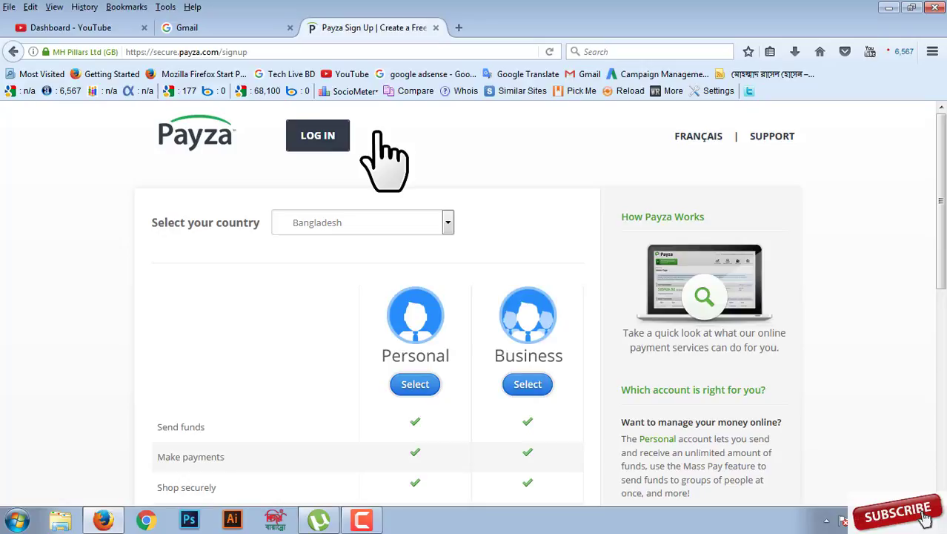
{"action": "left_click", "coordinate": [305, 222]}
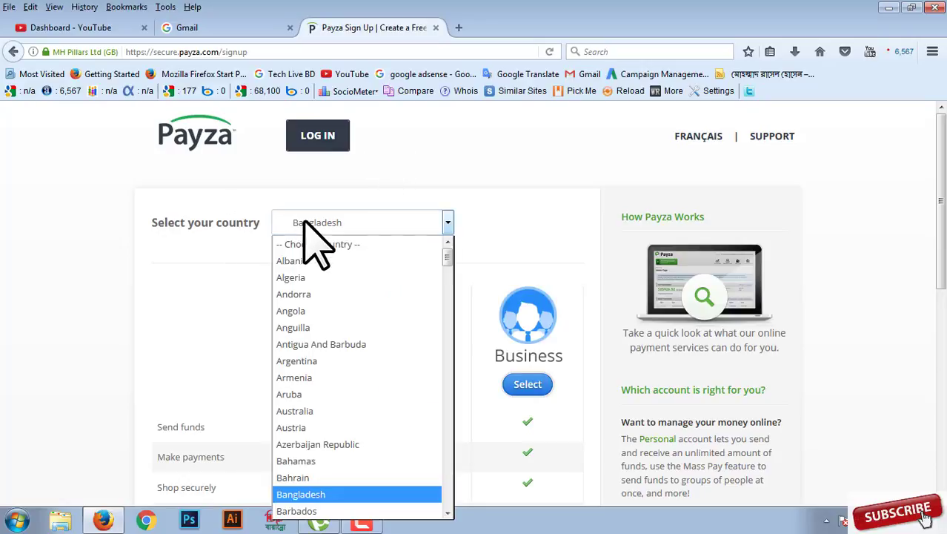
{"action": "left_click", "coordinate": [311, 494]}
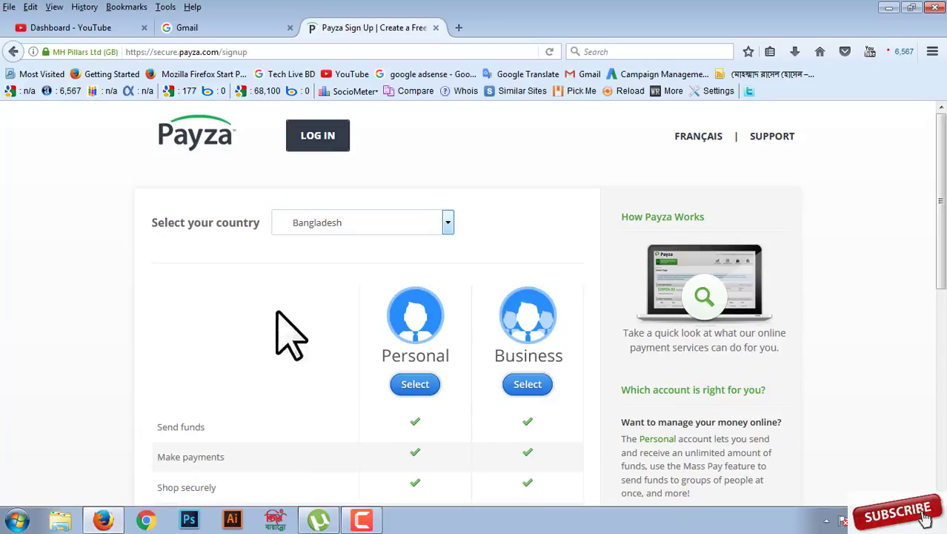
Step: Compare the Personal and Business account types and choose Personal
{"action": "scroll", "coordinate": [252, 437], "scroll_direction": "down", "scroll_amount": 2}
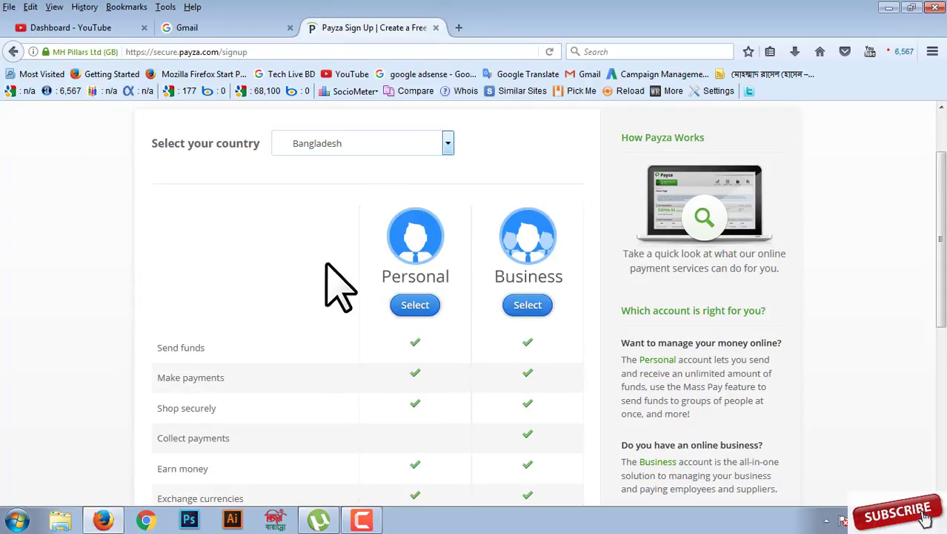
{"action": "scroll", "coordinate": [341, 278], "scroll_direction": "up", "scroll_amount": 2}
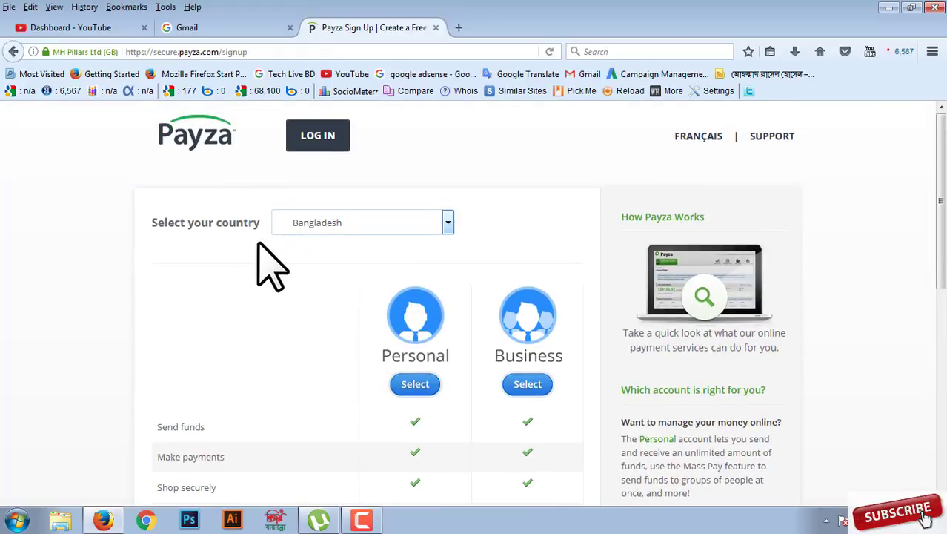
{"action": "left_click", "coordinate": [416, 387]}
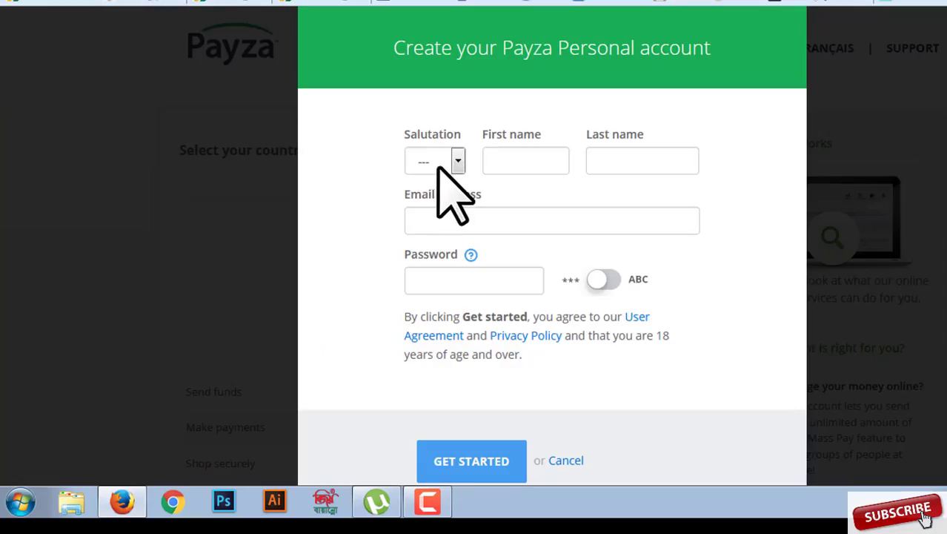
Step: Choose the salutation Mr. and enter the user's first and last name
{"action": "left_click", "coordinate": [369, 234]}
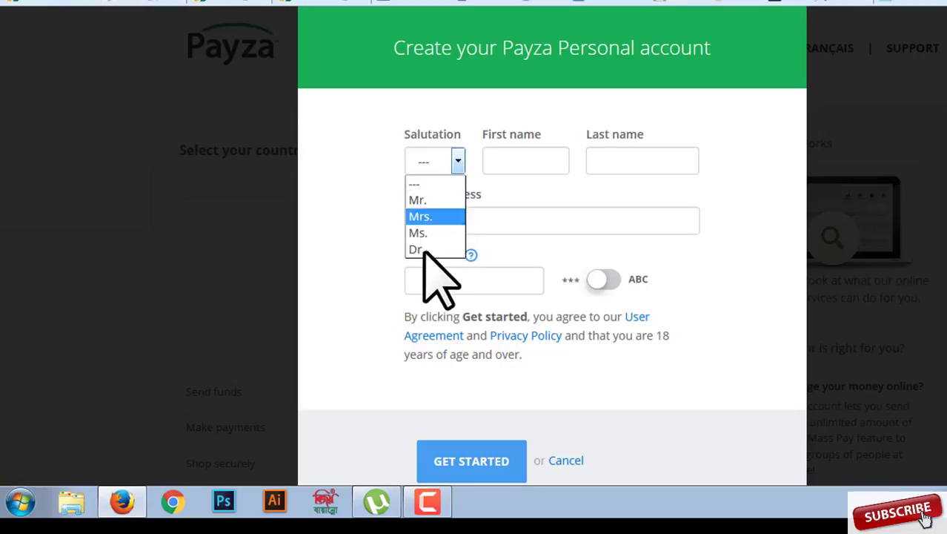
{"action": "left_click", "coordinate": [533, 159]}
{"action": "left_click", "coordinate": [443, 164]}
{"action": "left_click", "coordinate": [436, 199]}
{"action": "left_click", "coordinate": [528, 159]}
{"action": "key", "text": "Tab"}
{"action": "type", "text": "Eshan"}
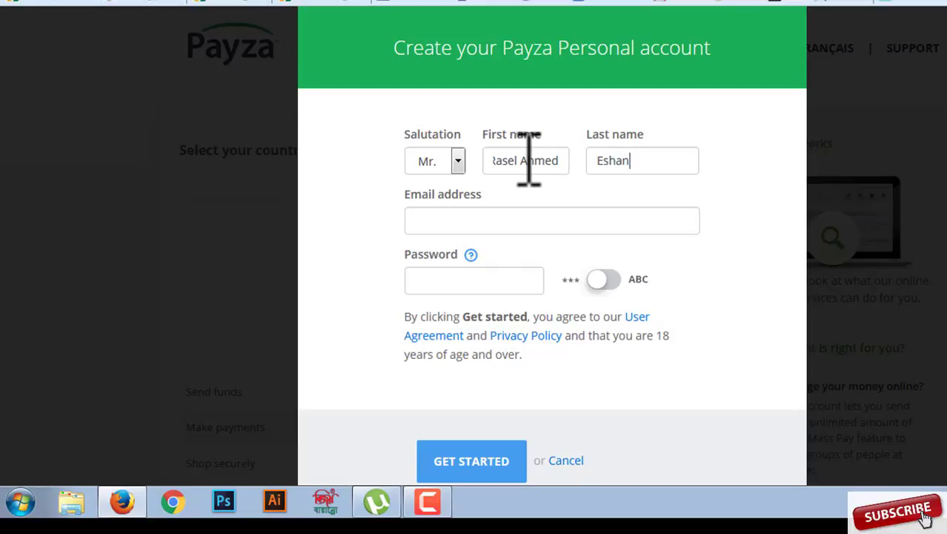
Step: Paste the e-mail address, enter the account password and submit the form
{"action": "left_click", "coordinate": [442, 212]}
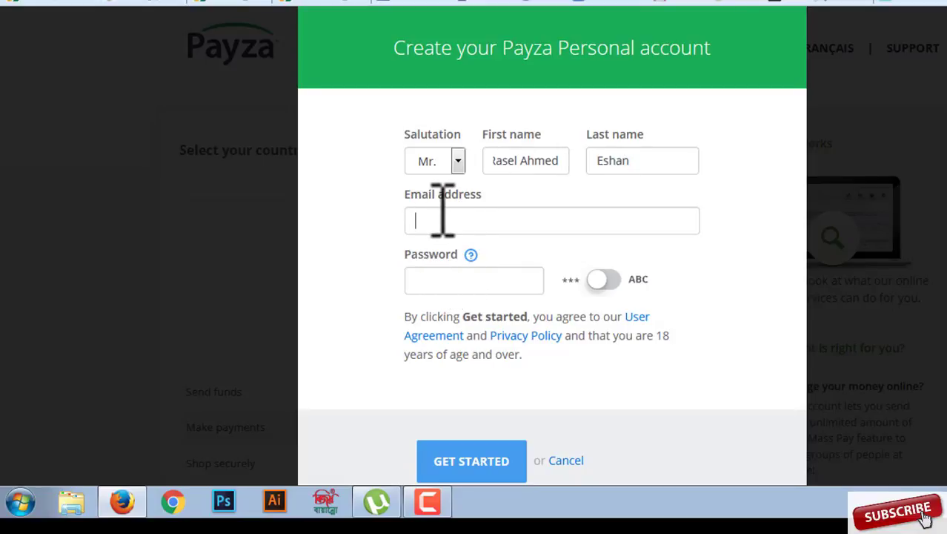
{"action": "key", "text": "ctrl+v"}
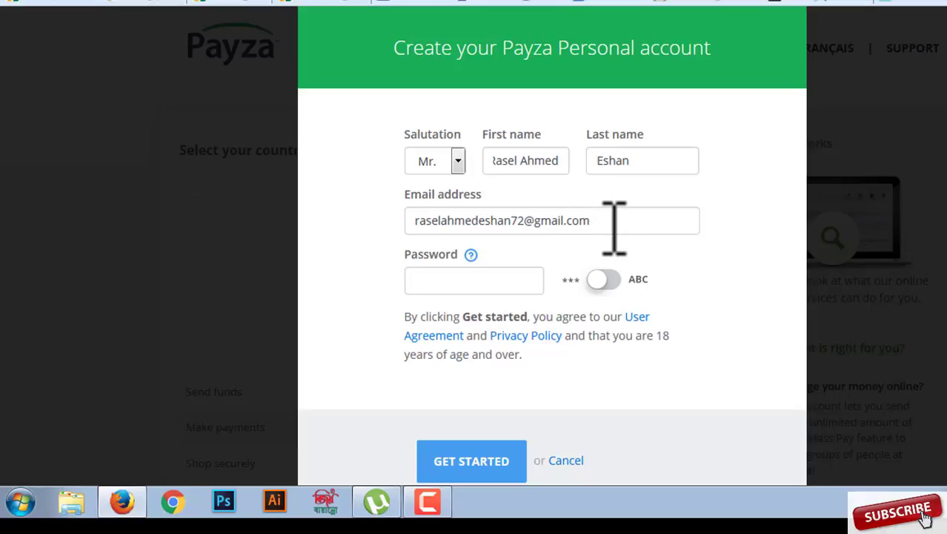
{"action": "left_click_drag", "start_coordinate": [585, 221], "coordinate": [22, 290]}
{"action": "left_click", "coordinate": [636, 221]}
{"action": "left_click", "coordinate": [505, 282]}
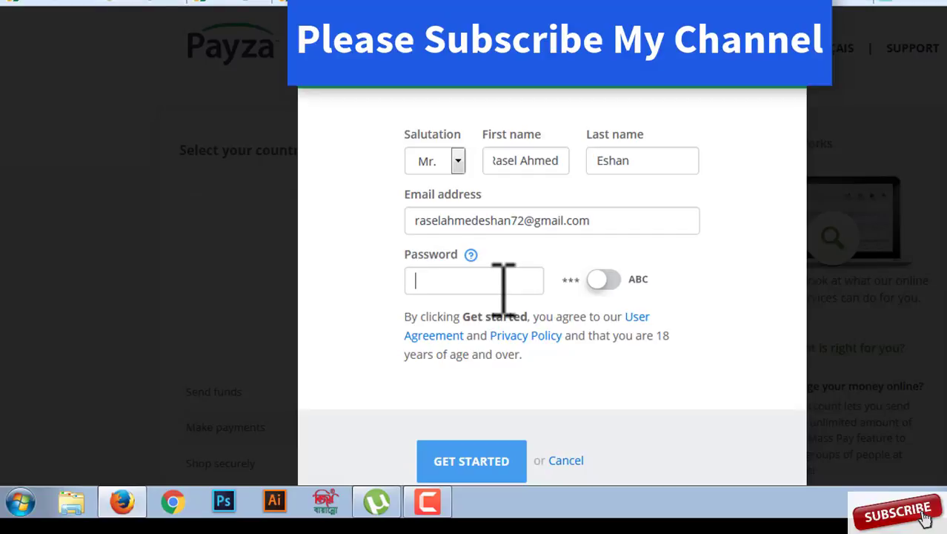
{"action": "type", "text": "•••"}
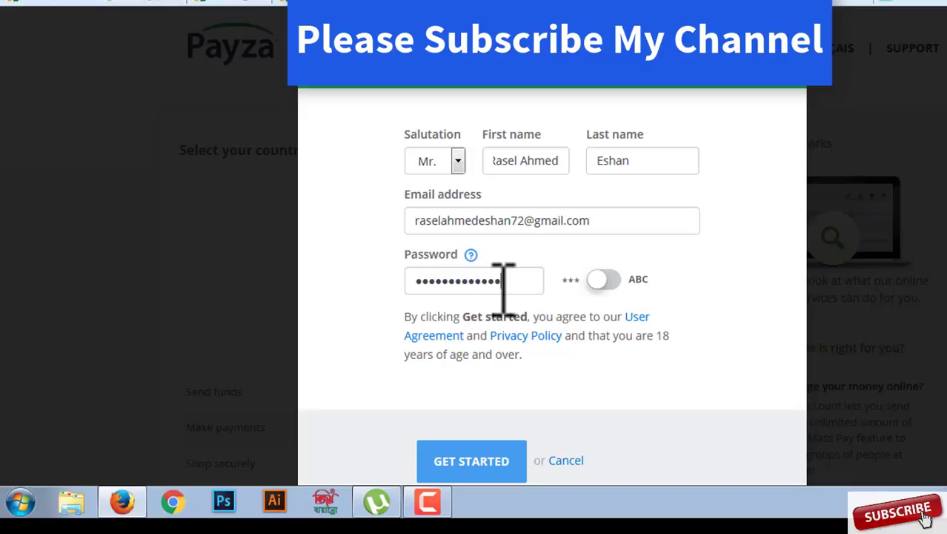
{"action": "scroll", "coordinate": [454, 348], "scroll_direction": "down", "scroll_amount": 5}
{"action": "scroll", "coordinate": [338, 259], "scroll_direction": "up", "scroll_amount": 3}
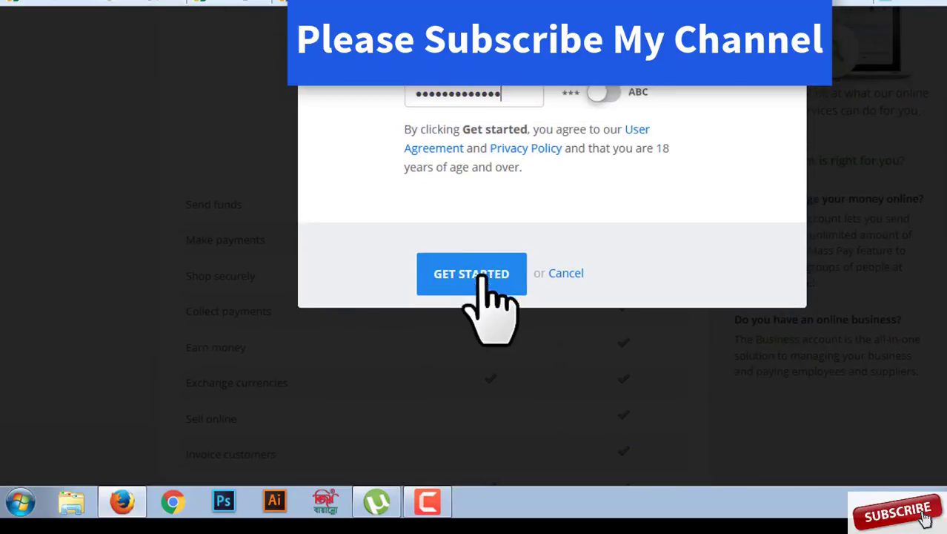
{"action": "scroll", "coordinate": [429, 321], "scroll_direction": "up", "scroll_amount": 3}
{"action": "scroll", "coordinate": [424, 393], "scroll_direction": "down", "scroll_amount": 3}
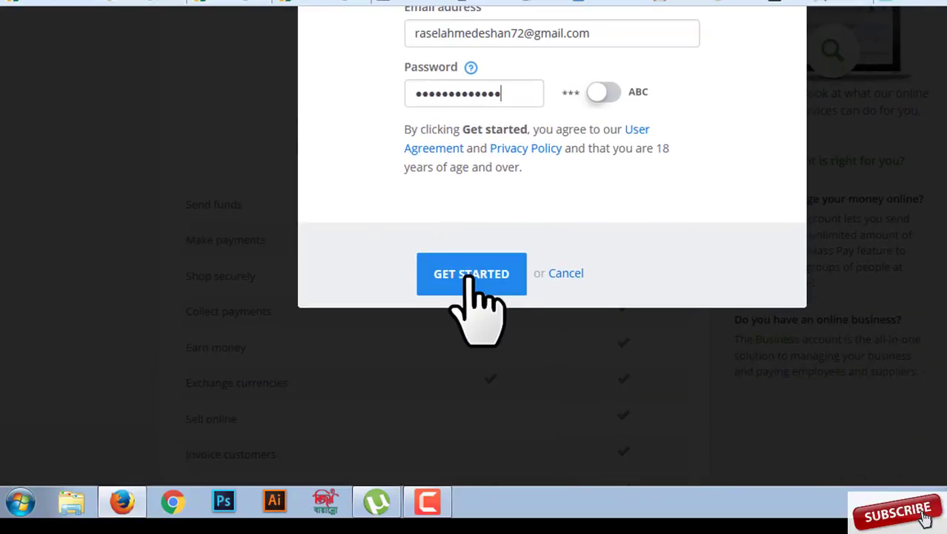
{"action": "left_click", "coordinate": [468, 275]}
Step: Replace the registered e-mail with a different Gmail address and resubmit sign-up
{"action": "scroll", "coordinate": [391, 294], "scroll_direction": "up", "scroll_amount": 2}
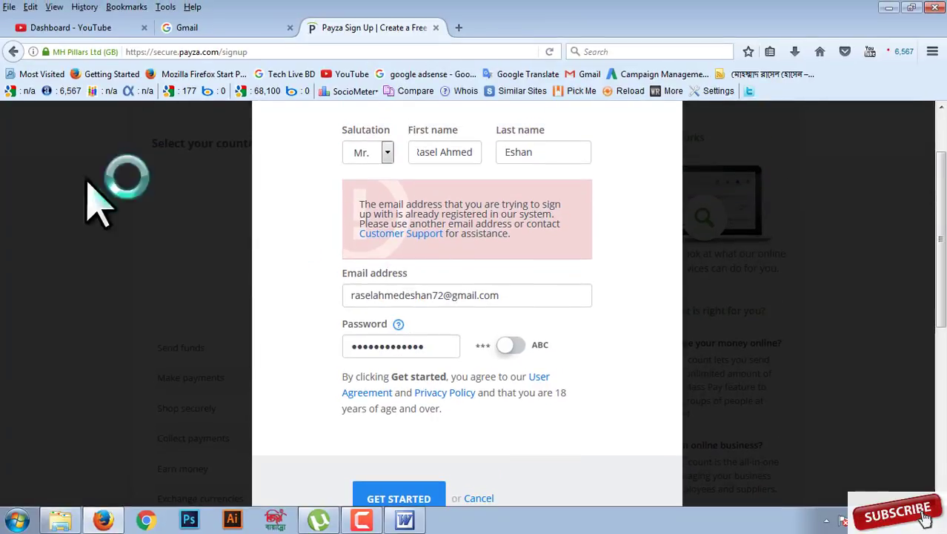
{"action": "left_click_drag", "start_coordinate": [534, 301], "coordinate": [313, 268]}
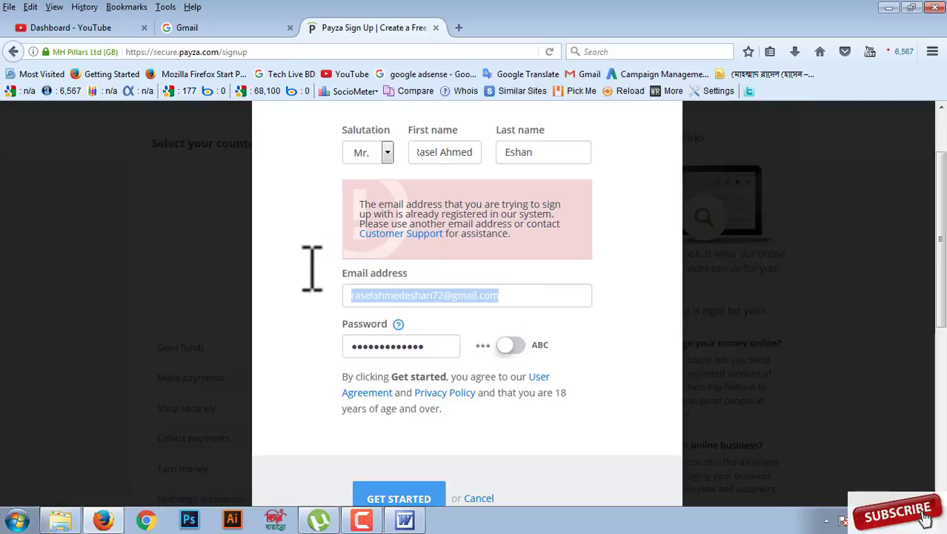
{"action": "key", "text": "ctrl+v"}
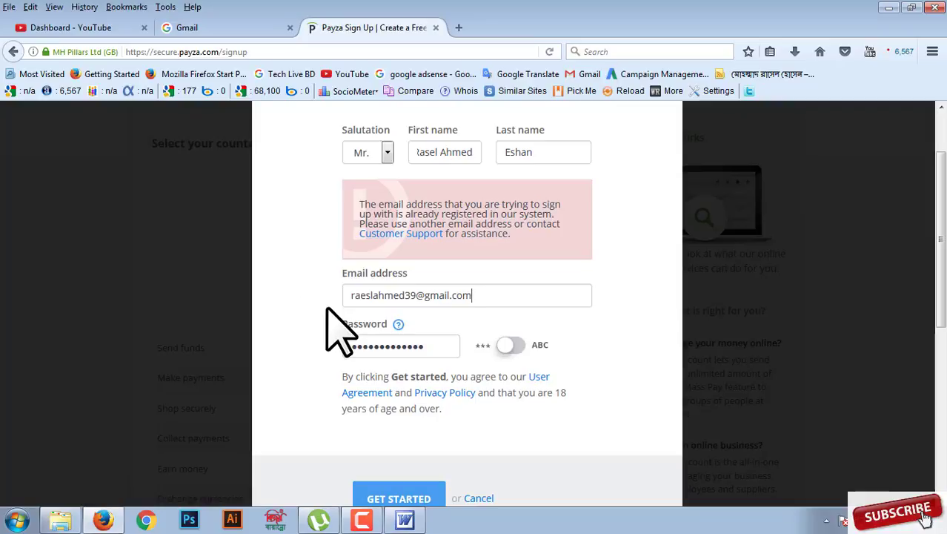
{"action": "scroll", "coordinate": [322, 317], "scroll_direction": "down", "scroll_amount": 3}
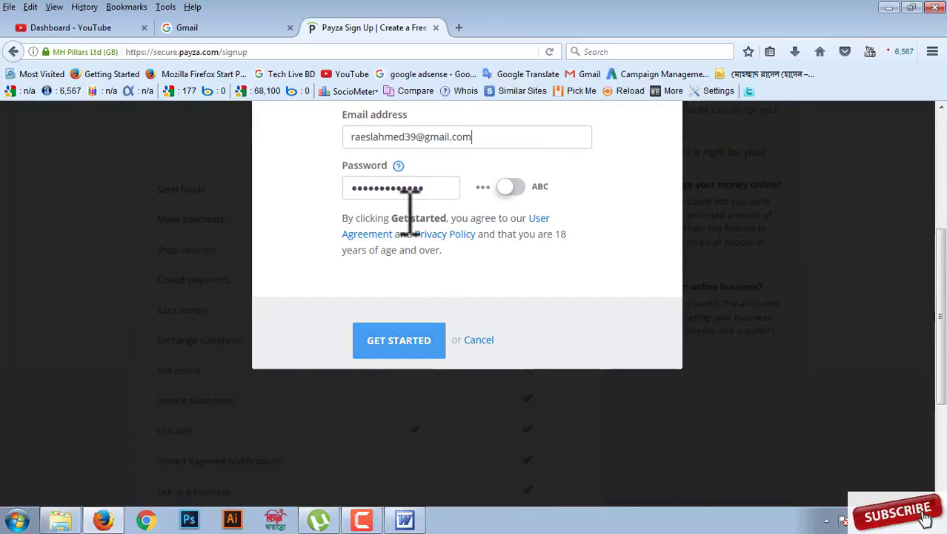
{"action": "key", "text": "Return"}
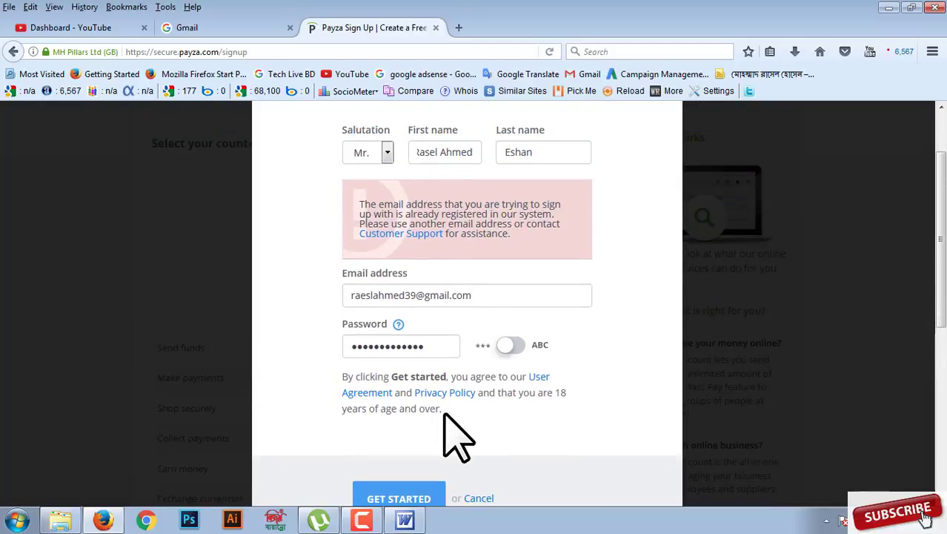
{"action": "scroll", "coordinate": [308, 417], "scroll_direction": "down", "scroll_amount": 3}
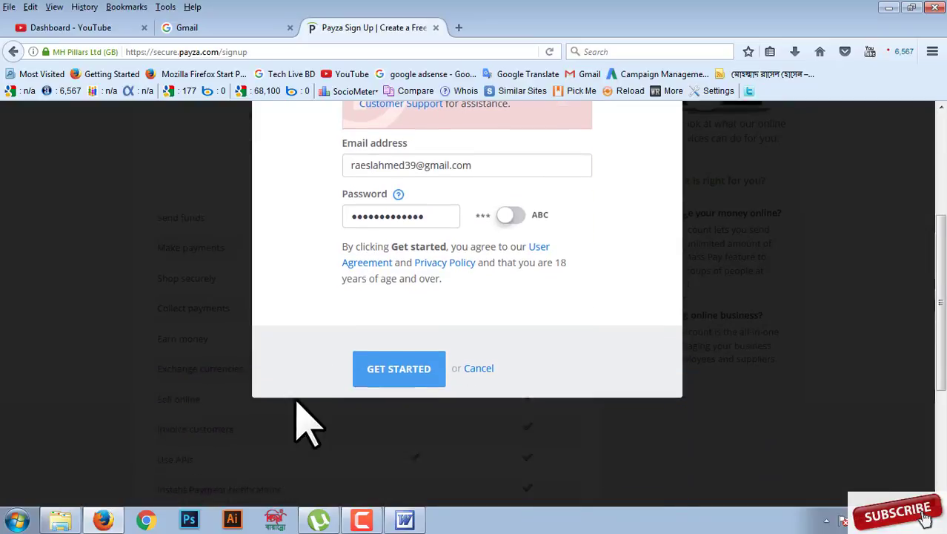
{"action": "left_click", "coordinate": [400, 341]}
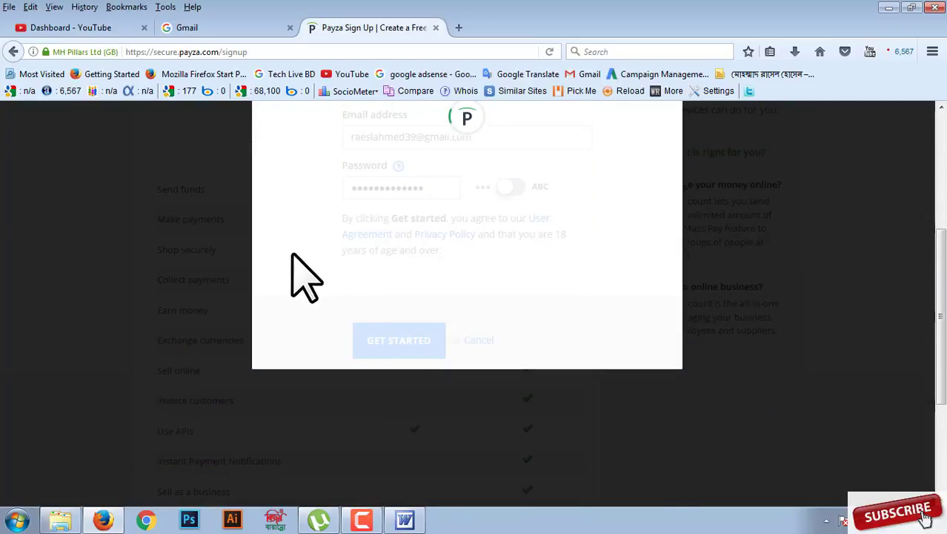
Step: Read through the 'Welcome to Payza' validation email confirmation and its recipient address
{"action": "scroll", "coordinate": [298, 285], "scroll_direction": "up", "scroll_amount": 2}
{"action": "scroll", "coordinate": [301, 287], "scroll_direction": "up", "scroll_amount": 3}
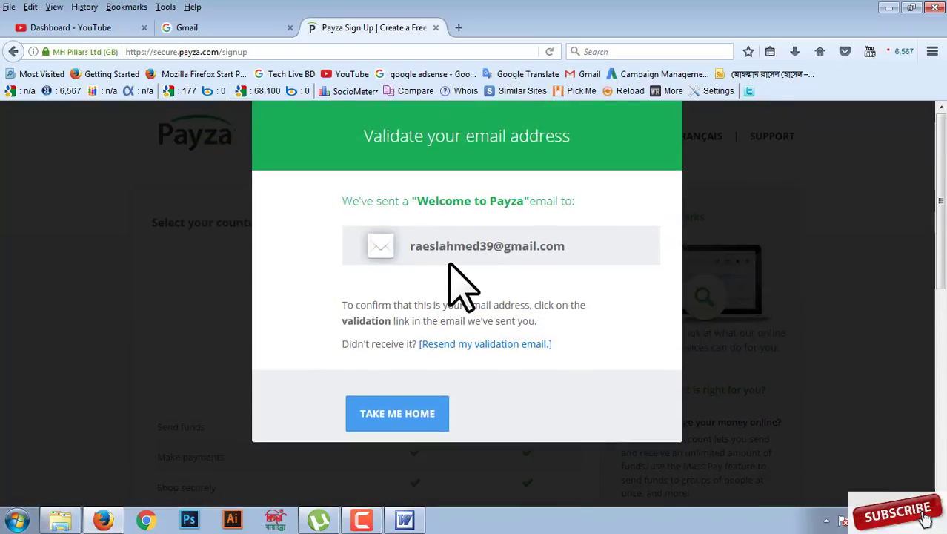
{"action": "left_click_drag", "start_coordinate": [407, 247], "coordinate": [567, 249]}
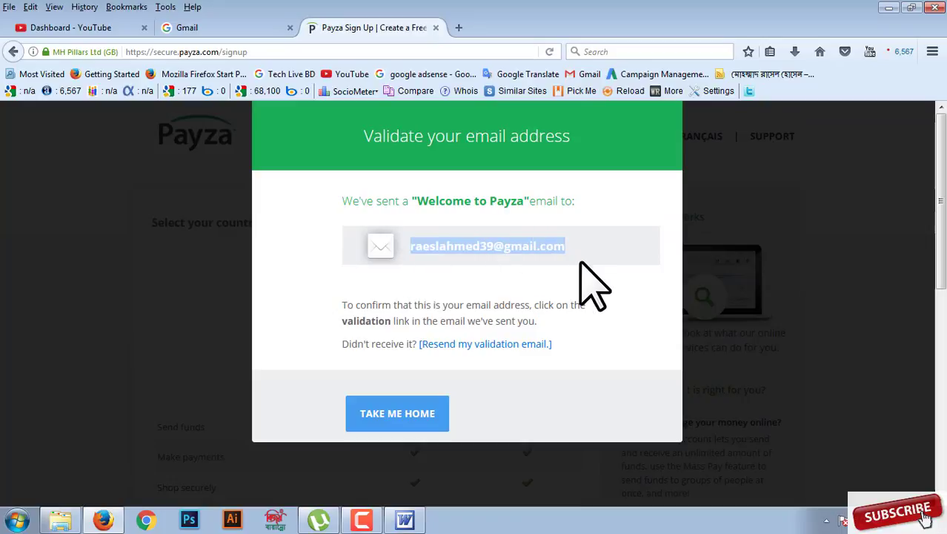
{"action": "left_click", "coordinate": [482, 243]}
{"action": "left_click_drag", "start_coordinate": [414, 206], "coordinate": [364, 232]}
{"action": "left_click", "coordinate": [313, 232]}
{"action": "left_click_drag", "start_coordinate": [459, 205], "coordinate": [247, 194]}
{"action": "left_click", "coordinate": [591, 212]}
{"action": "left_click", "coordinate": [326, 191]}
{"action": "left_click_drag", "start_coordinate": [326, 191], "coordinate": [541, 201]}
{"action": "left_click", "coordinate": [603, 205]}
{"action": "left_click_drag", "start_coordinate": [410, 247], "coordinate": [630, 275]}
{"action": "key", "text": "ctrl+c"}
{"action": "left_click", "coordinate": [526, 310]}
Step: Sign in to Gmail with the new address and password, declining Firefox's save-login prompt
{"action": "left_click", "coordinate": [222, 31]}
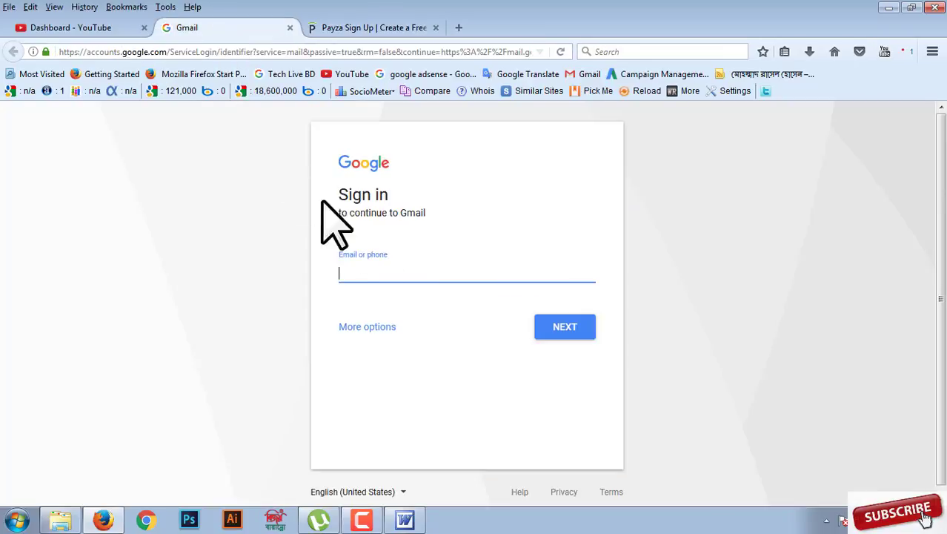
{"action": "key", "text": "ctrl+v"}
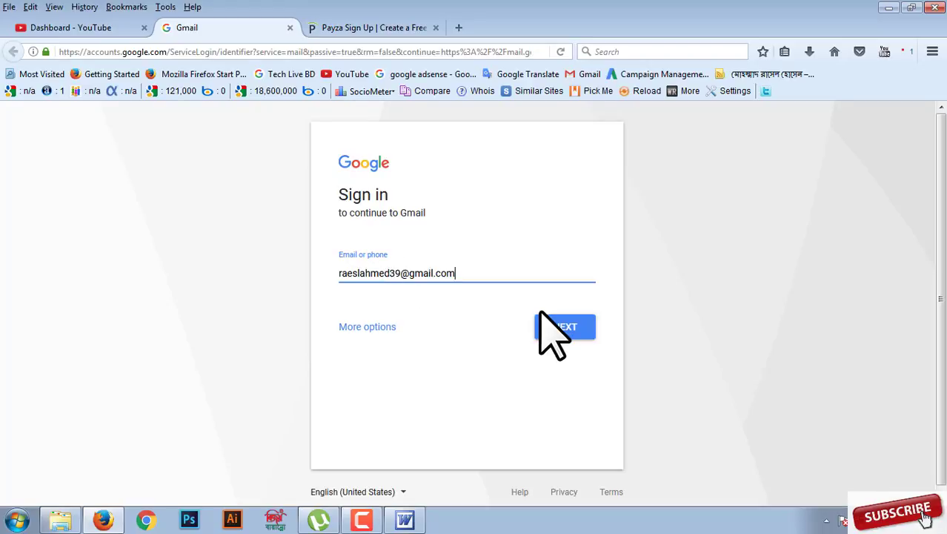
{"action": "left_click", "coordinate": [563, 331]}
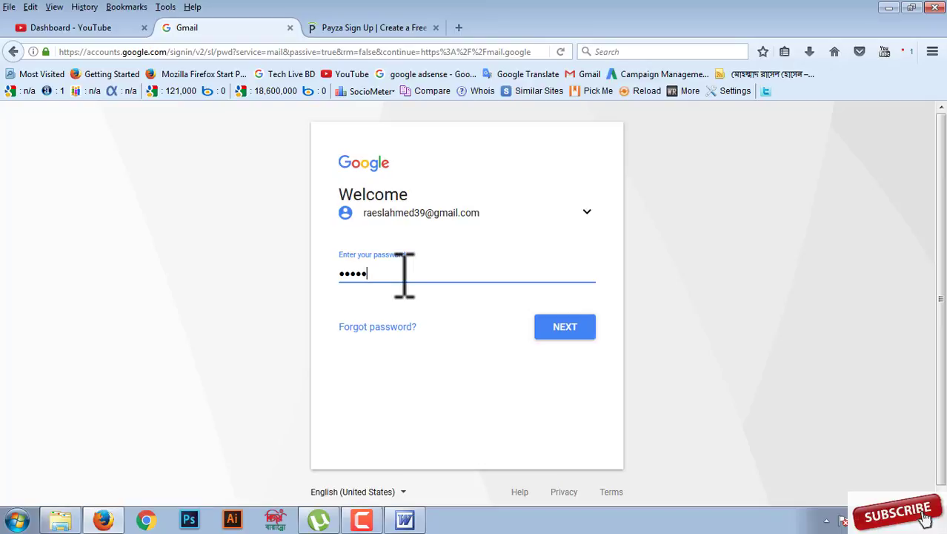
{"action": "key", "text": "Return"}
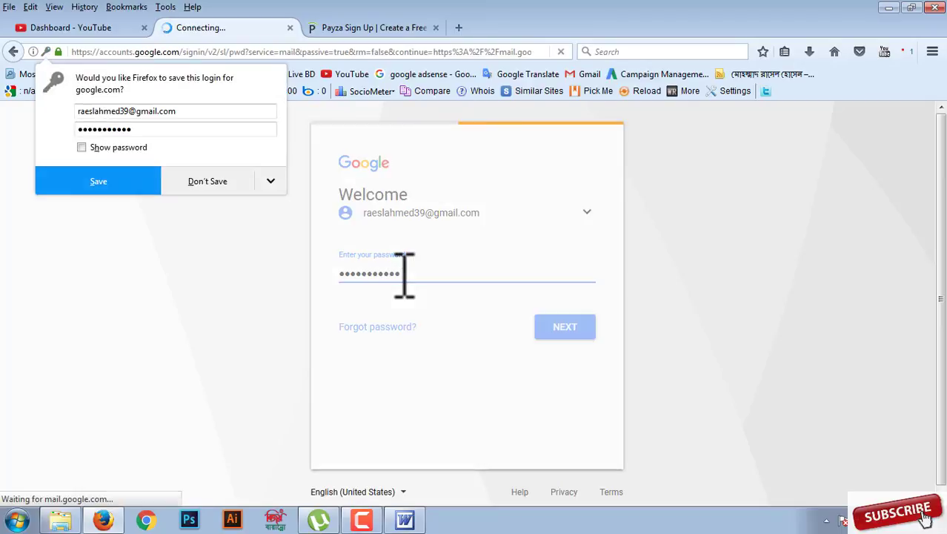
{"action": "left_click", "coordinate": [187, 181]}
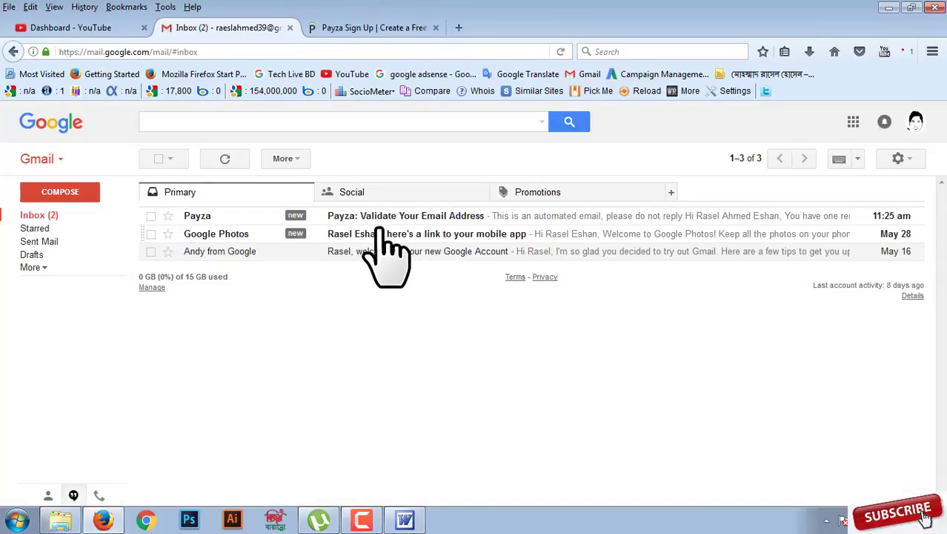
Step: Open the 'Payza: Validate Your Email Address' message and follow its 'Validate my email' link
{"action": "left_click", "coordinate": [436, 216]}
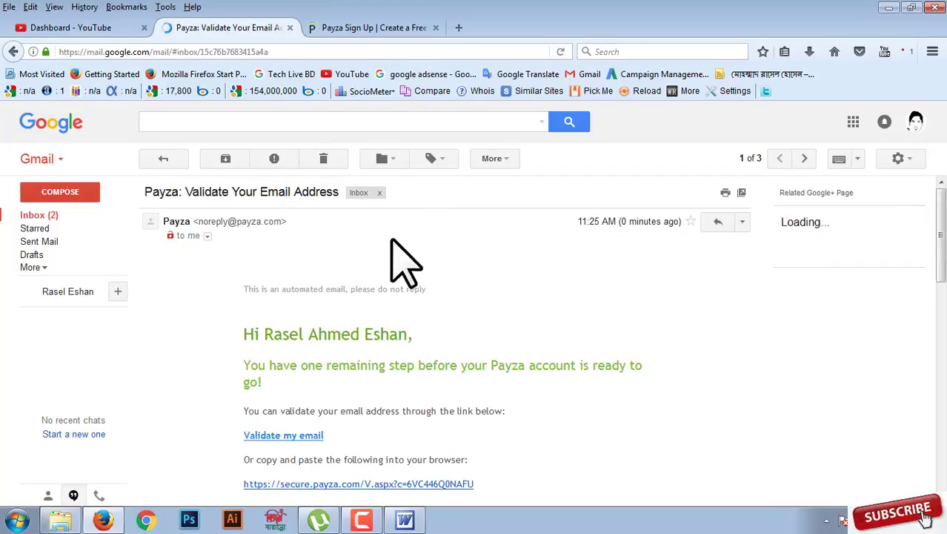
{"action": "scroll", "coordinate": [348, 274], "scroll_direction": "down", "scroll_amount": 3}
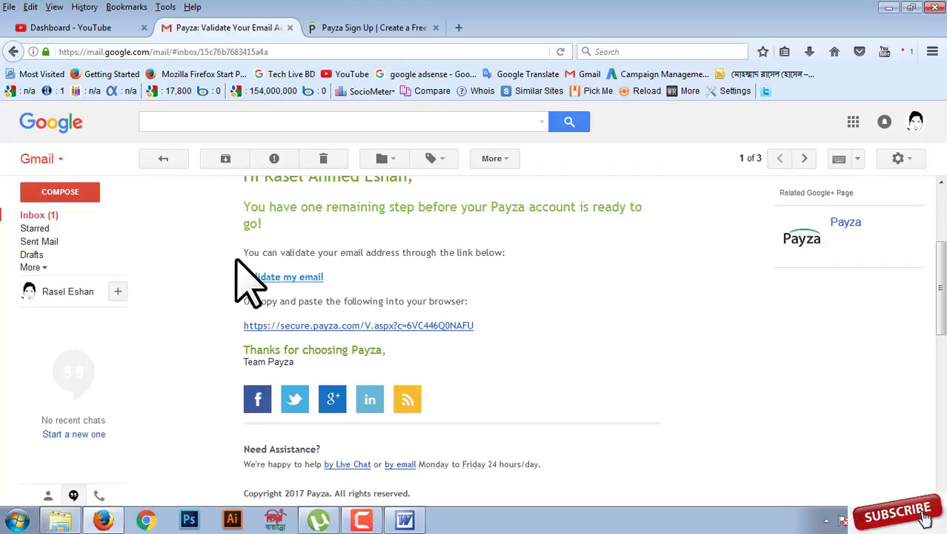
{"action": "scroll", "coordinate": [248, 281], "scroll_direction": "up", "scroll_amount": 3}
{"action": "left_click_drag", "start_coordinate": [247, 254], "coordinate": [451, 281]}
{"action": "left_click", "coordinate": [282, 319]}
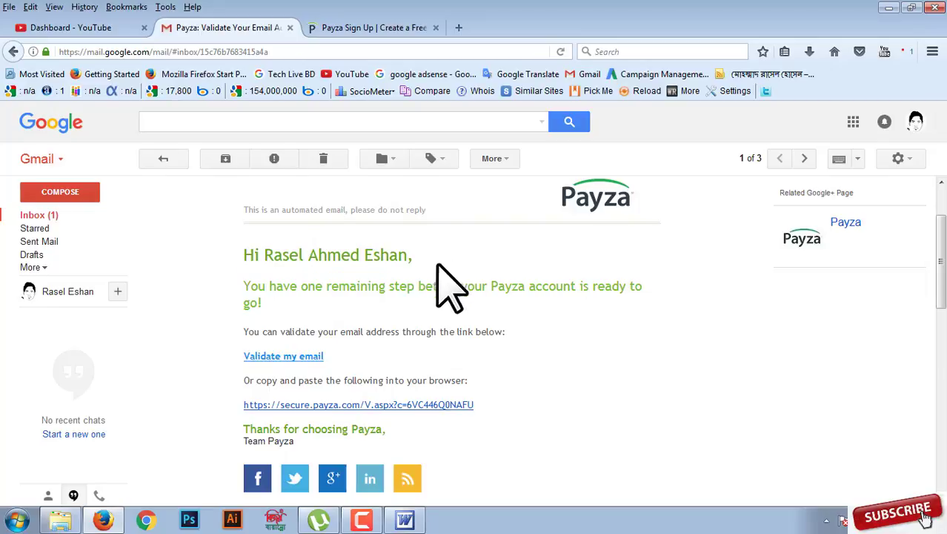
{"action": "left_click_drag", "start_coordinate": [253, 291], "coordinate": [679, 321]}
{"action": "left_click", "coordinate": [290, 318]}
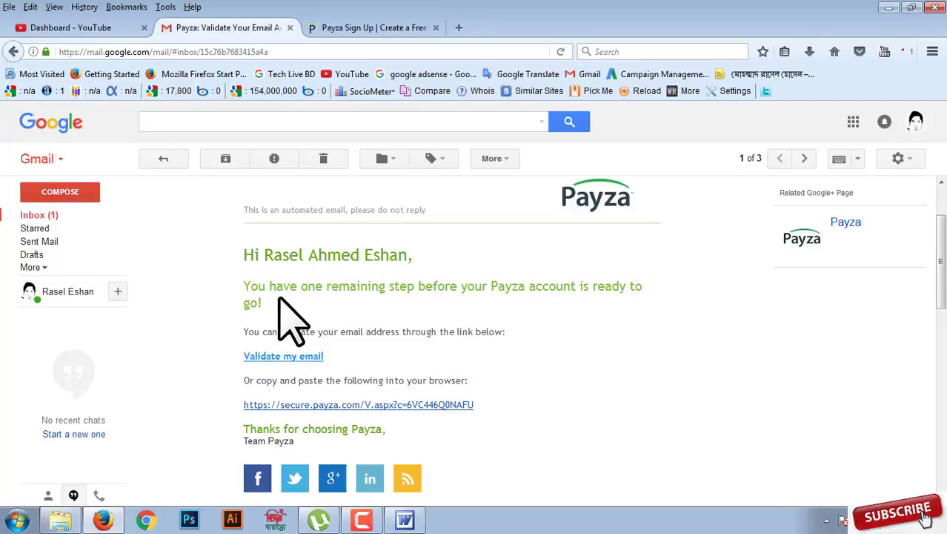
{"action": "left_click", "coordinate": [281, 357]}
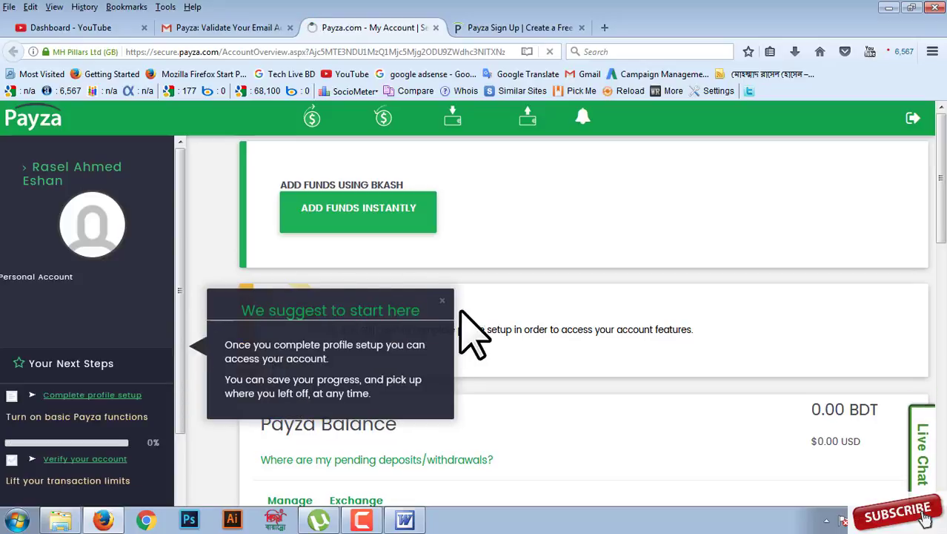
Step: Dismiss the 'We suggest to start here' tip and scroll the dashboard
{"action": "left_click", "coordinate": [442, 301]}
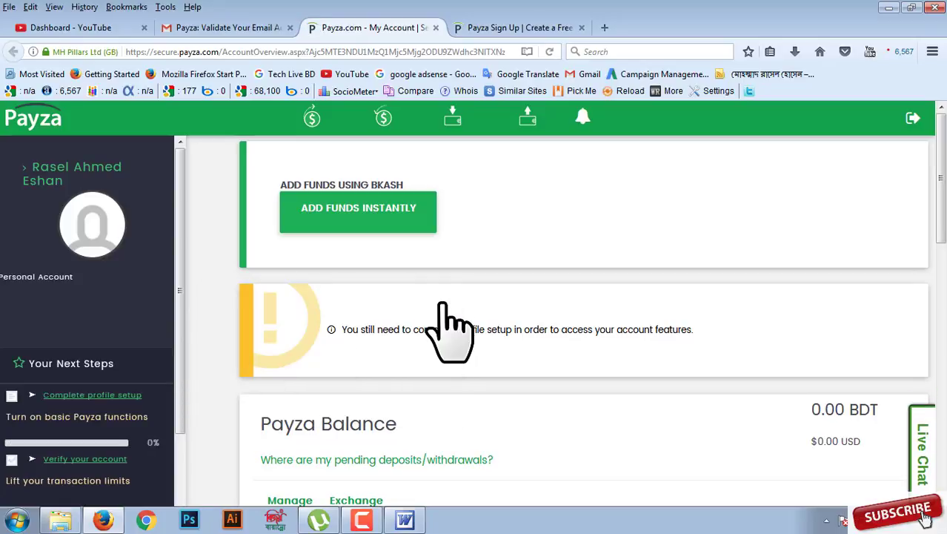
{"action": "scroll", "coordinate": [443, 304], "scroll_direction": "down", "scroll_amount": 2}
{"action": "scroll", "coordinate": [443, 304], "scroll_direction": "down", "scroll_amount": 2}
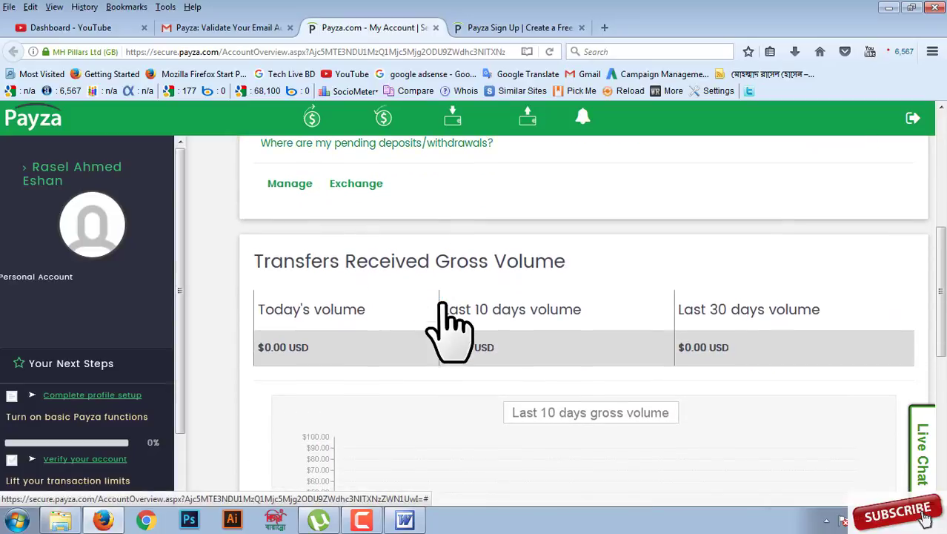
{"action": "scroll", "coordinate": [453, 325], "scroll_direction": "up", "scroll_amount": 3}
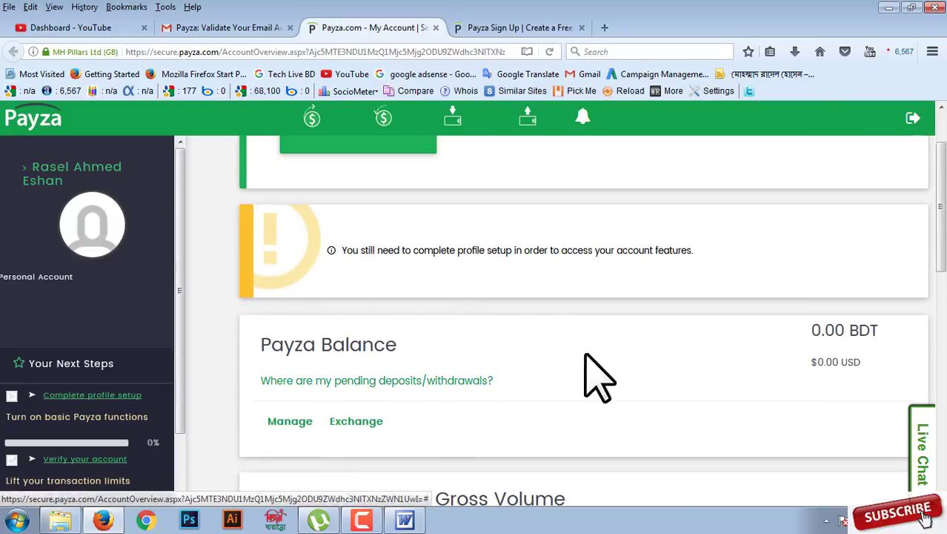
{"action": "triple_click", "coordinate": [835, 362]}
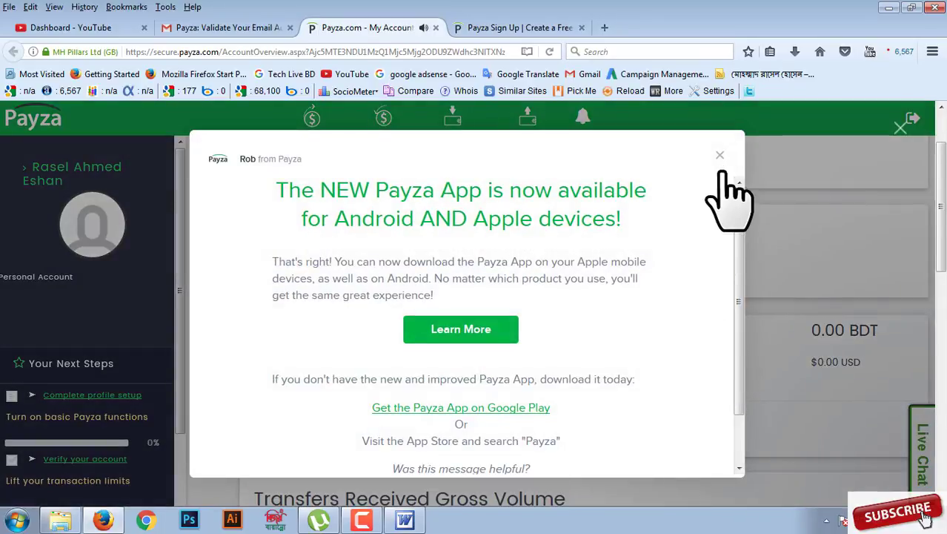
Step: Close the Payza App promo and review the 0.00 BDT and USD balances
{"action": "left_click", "coordinate": [720, 155]}
{"action": "left_click_drag", "start_coordinate": [253, 348], "coordinate": [540, 360]}
{"action": "left_click", "coordinate": [549, 361]}
{"action": "left_click_drag", "start_coordinate": [858, 331], "coordinate": [897, 356]}
{"action": "left_click", "coordinate": [770, 333]}
{"action": "left_click", "coordinate": [688, 353]}
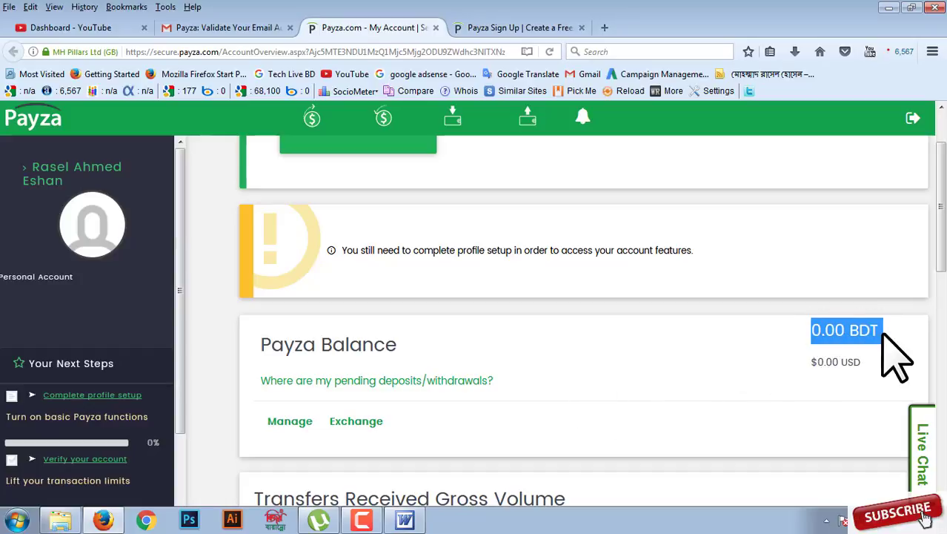
{"action": "left_click", "coordinate": [819, 339]}
{"action": "left_click_drag", "start_coordinate": [819, 339], "coordinate": [884, 372]}
{"action": "left_click", "coordinate": [698, 385]}
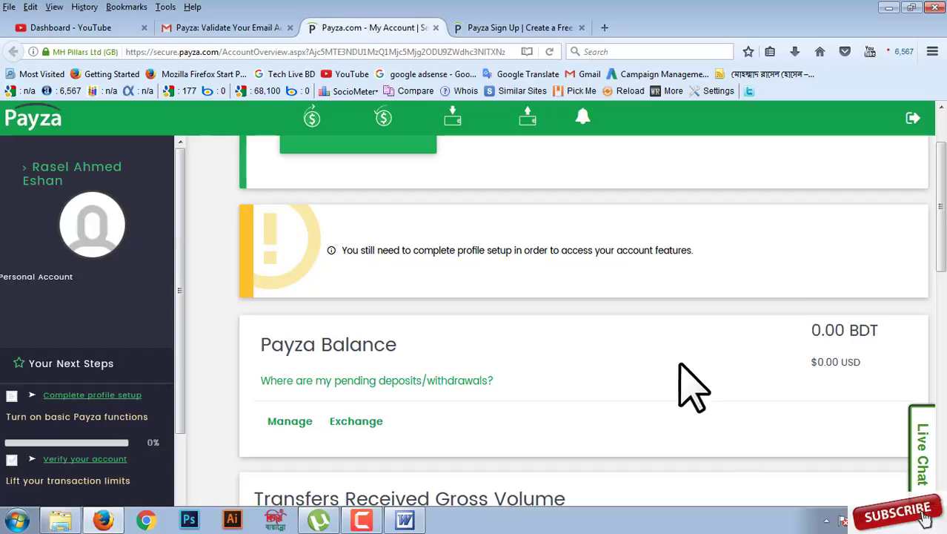
{"action": "scroll", "coordinate": [582, 402], "scroll_direction": "up", "scroll_amount": 2}
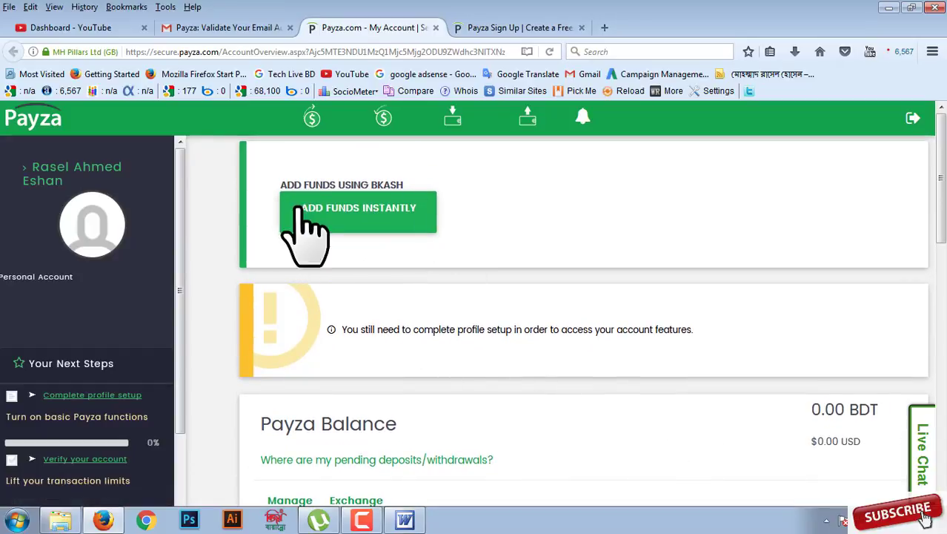
{"action": "scroll", "coordinate": [356, 333], "scroll_direction": "down", "scroll_amount": 4}
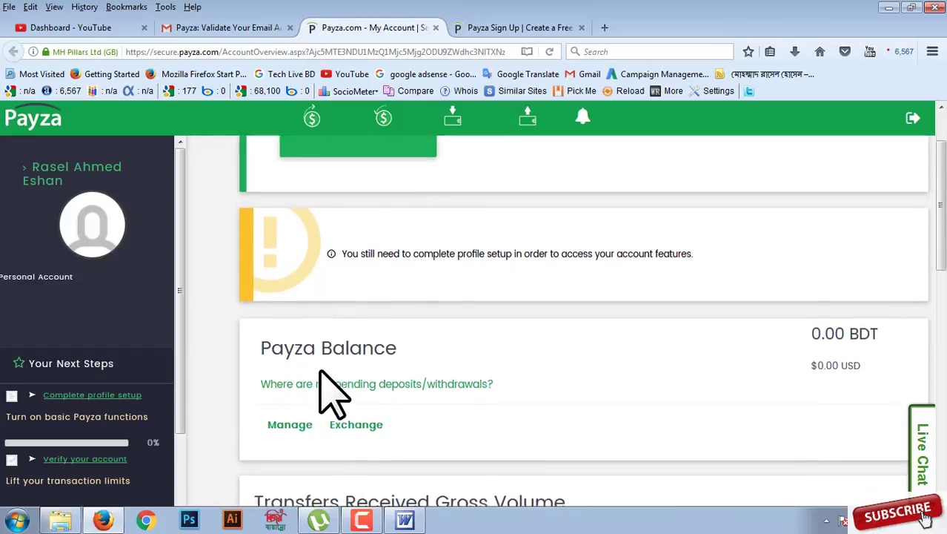
{"action": "scroll", "coordinate": [10, 381], "scroll_direction": "up", "scroll_amount": 4}
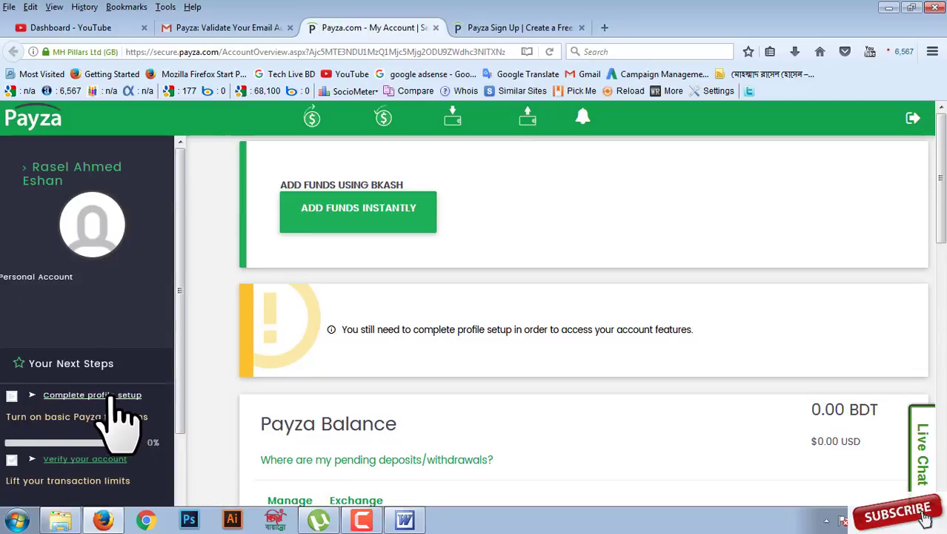
Step: Start the profile setup from the dashboard
{"action": "left_click", "coordinate": [113, 396]}
{"action": "scroll", "coordinate": [290, 455], "scroll_direction": "down", "scroll_amount": 5}
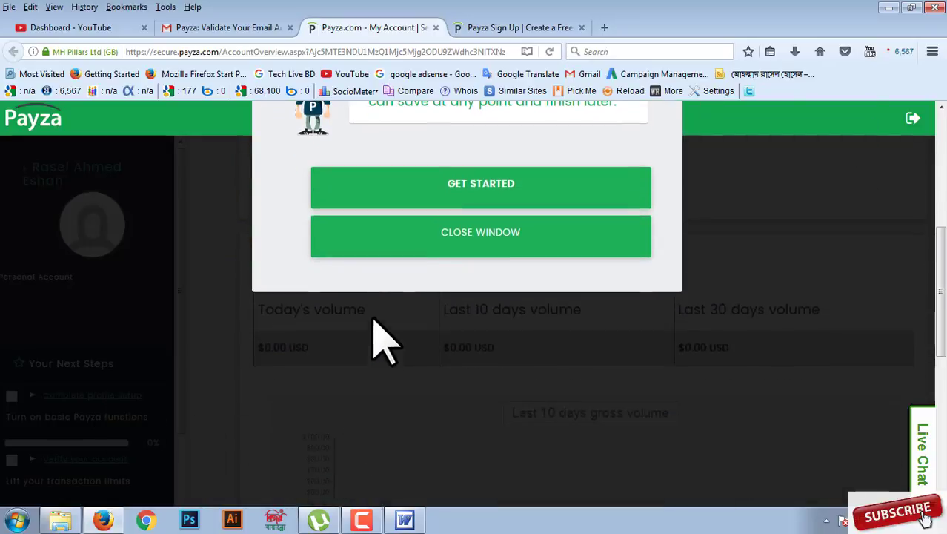
{"action": "left_click", "coordinate": [464, 194]}
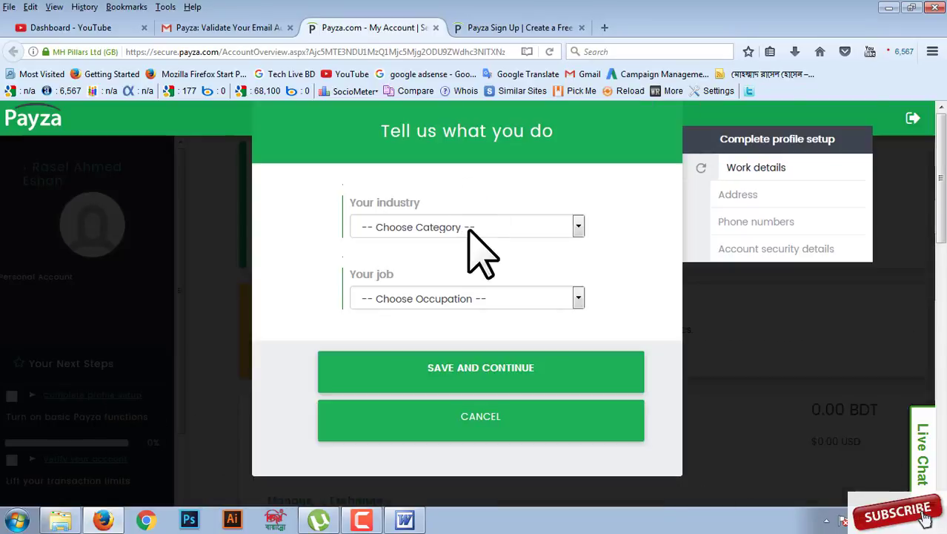
Step: Set industry to Other and job to Student, then save the work details
{"action": "left_click", "coordinate": [407, 229]}
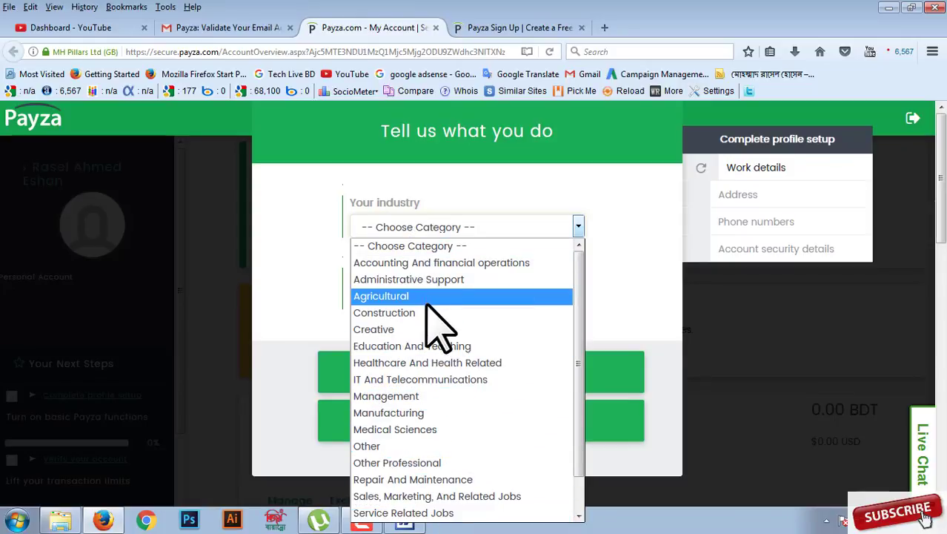
{"action": "scroll", "coordinate": [437, 444], "scroll_direction": "down", "scroll_amount": 1}
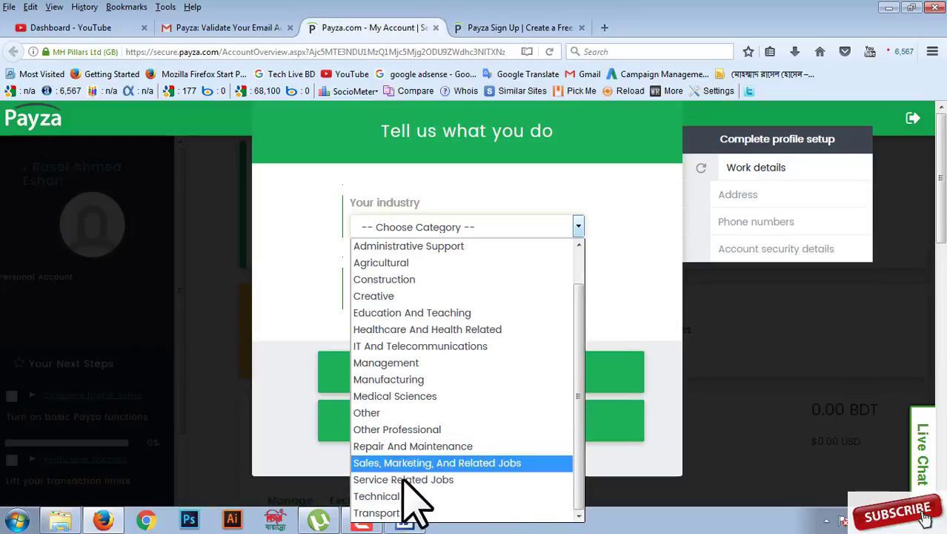
{"action": "key", "text": "Escape"}
{"action": "left_click", "coordinate": [437, 229]}
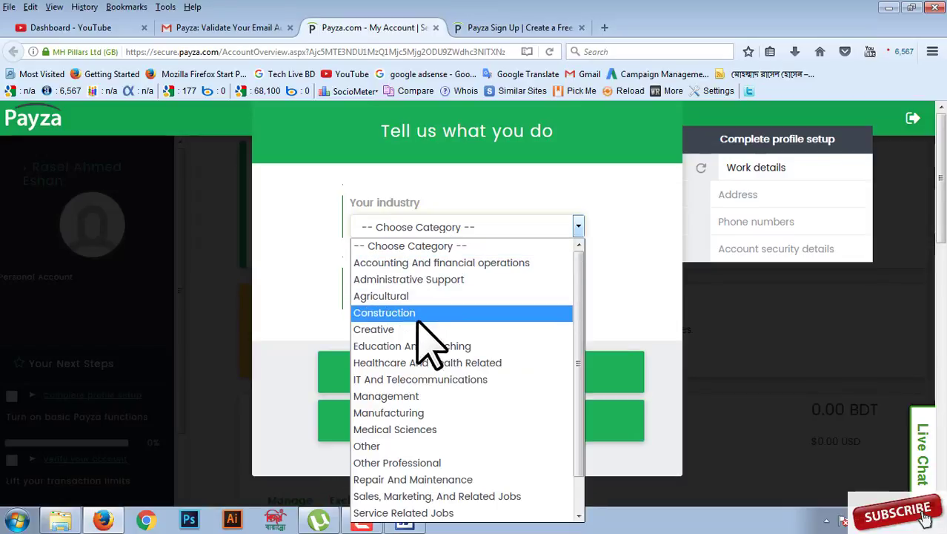
{"action": "left_click", "coordinate": [417, 446]}
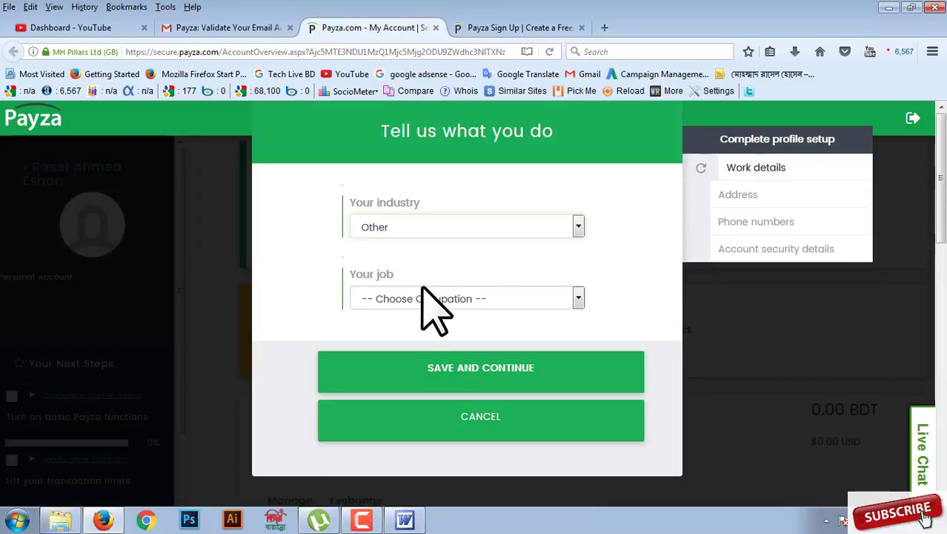
{"action": "left_click", "coordinate": [423, 298]}
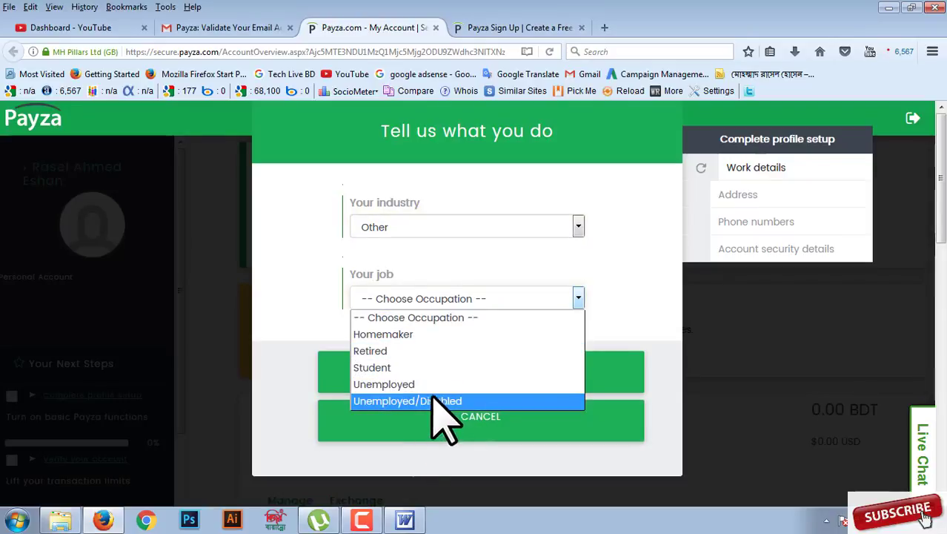
{"action": "left_click", "coordinate": [373, 369]}
{"action": "left_click", "coordinate": [501, 372]}
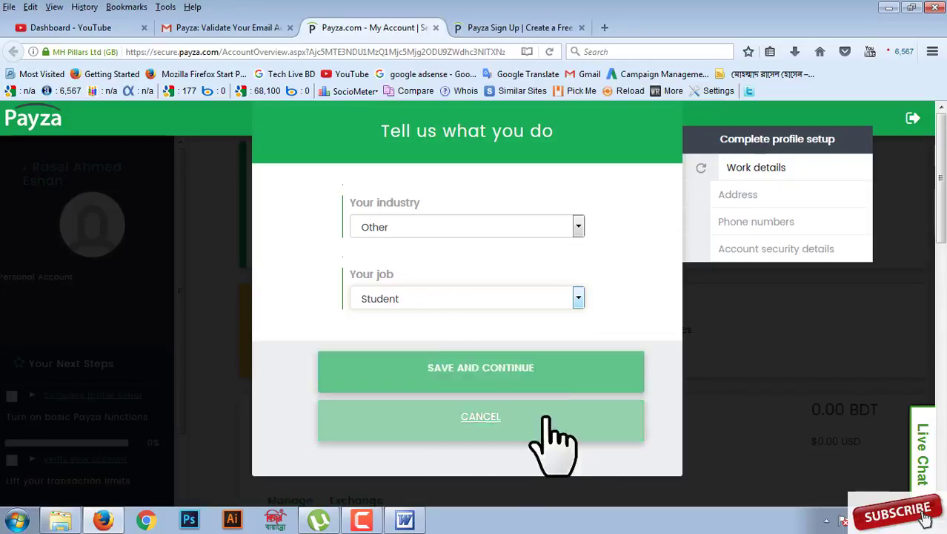
{"action": "left_click", "coordinate": [495, 374]}
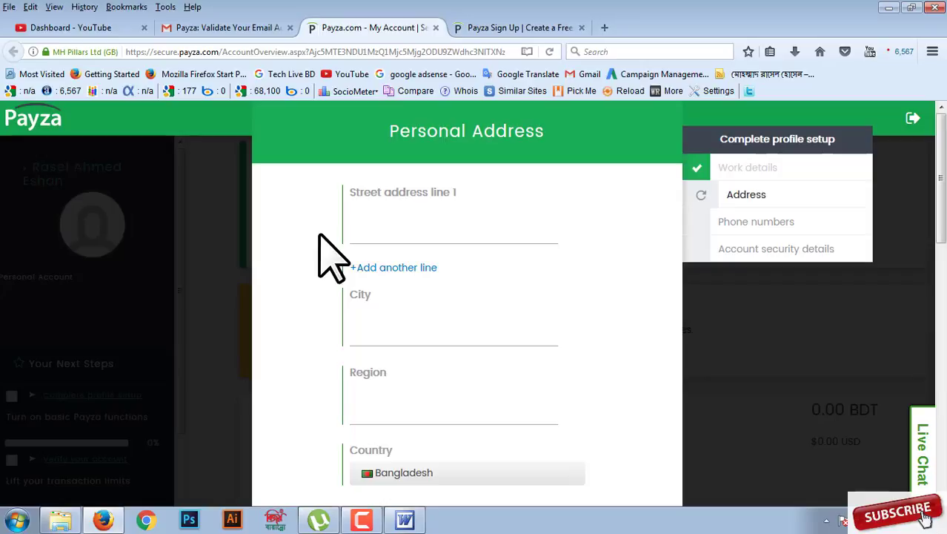
Step: Enter the street address, city Dhaka and region Dhaka
{"action": "left_click", "coordinate": [388, 229]}
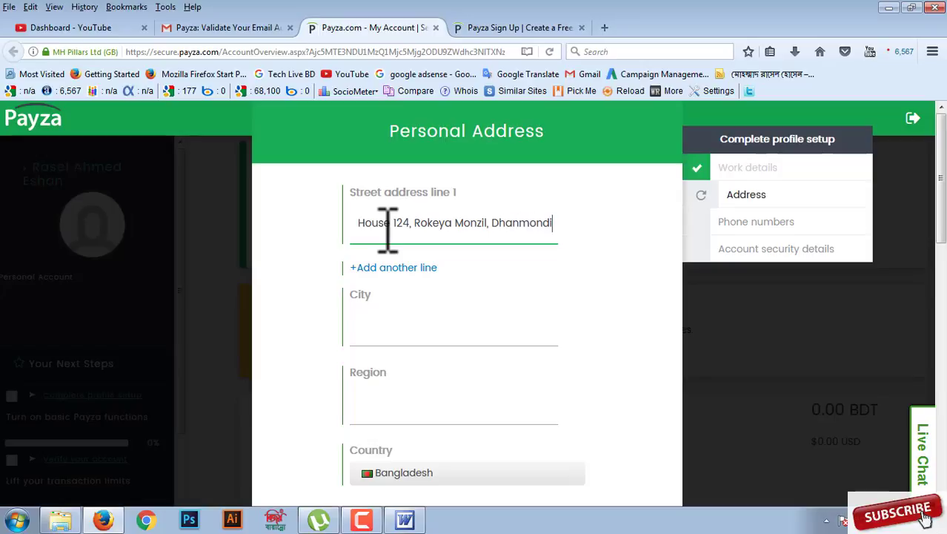
{"action": "type", "text": "8/a"}
{"action": "key", "text": "BackSpace"}
{"action": "type", "text": "A"}
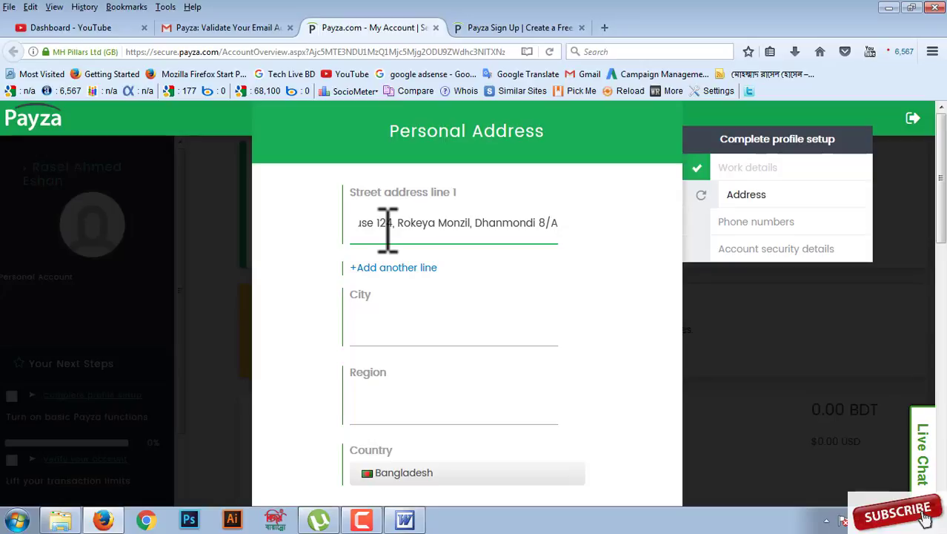
{"action": "left_click", "coordinate": [376, 323]}
{"action": "type", "text": "Dhaka"}
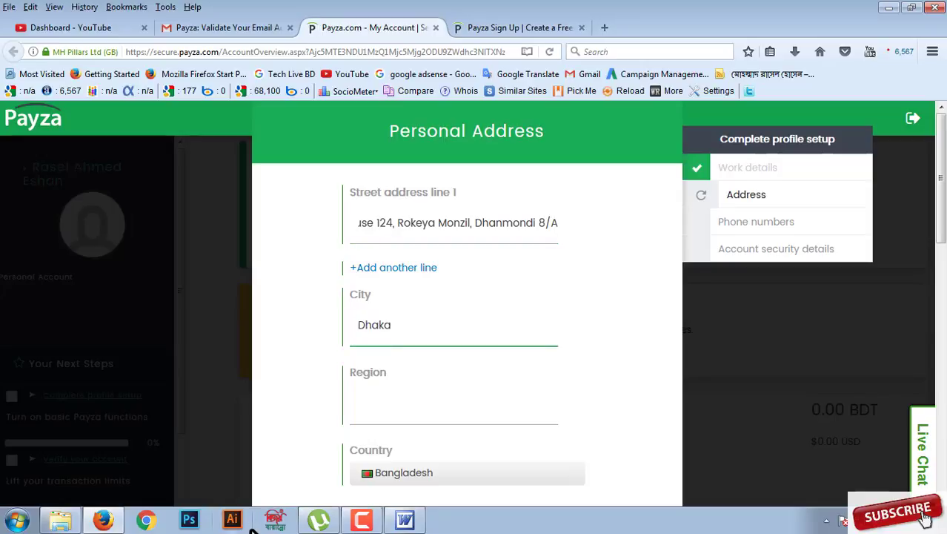
{"action": "left_click", "coordinate": [364, 419]}
{"action": "type", "text": "Dhaka"}
Step: Enter the postal code and save the personal address
{"action": "scroll", "coordinate": [364, 419], "scroll_direction": "down", "scroll_amount": 3}
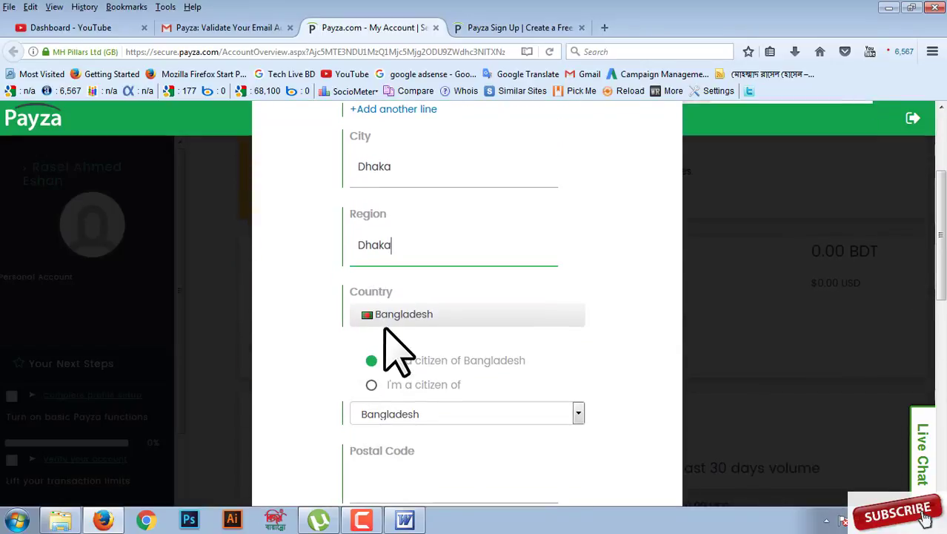
{"action": "scroll", "coordinate": [367, 349], "scroll_direction": "down", "scroll_amount": 2}
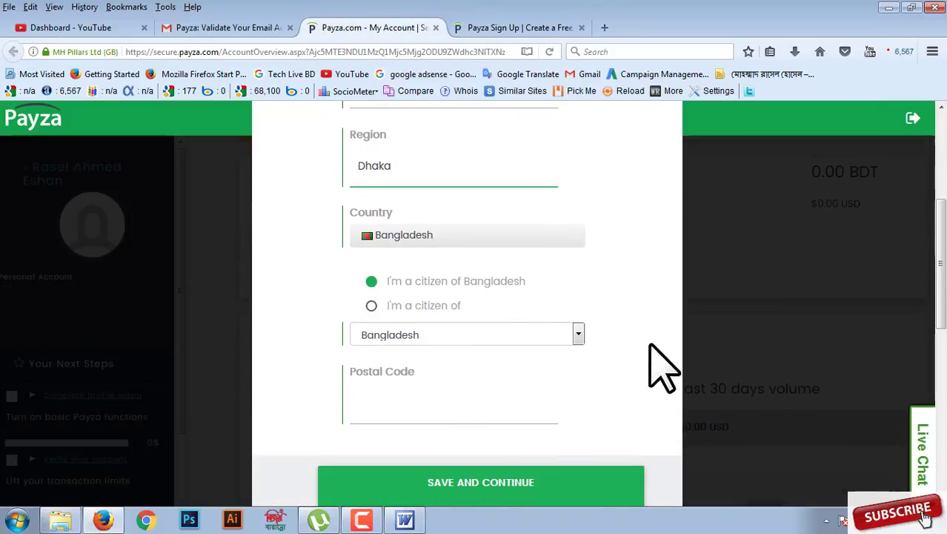
{"action": "left_click", "coordinate": [399, 403]}
{"action": "type", "text": "1207"}
{"action": "key", "text": "BackSpace"}
{"action": "key", "text": "BackSpace"}
{"action": "key", "text": "BackSpace"}
{"action": "key", "text": "BackSpace"}
{"action": "type", "text": "1207"}
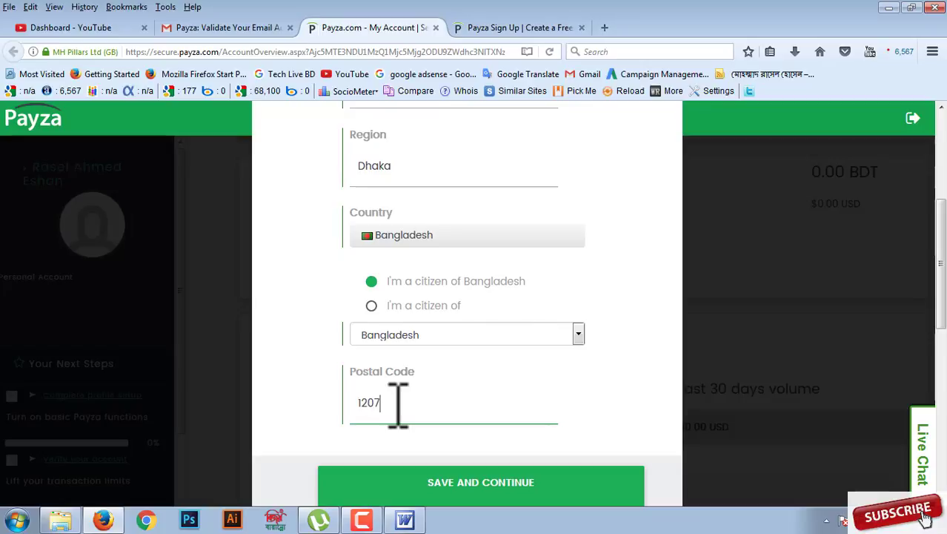
{"action": "scroll", "coordinate": [399, 403], "scroll_direction": "down", "scroll_amount": 2}
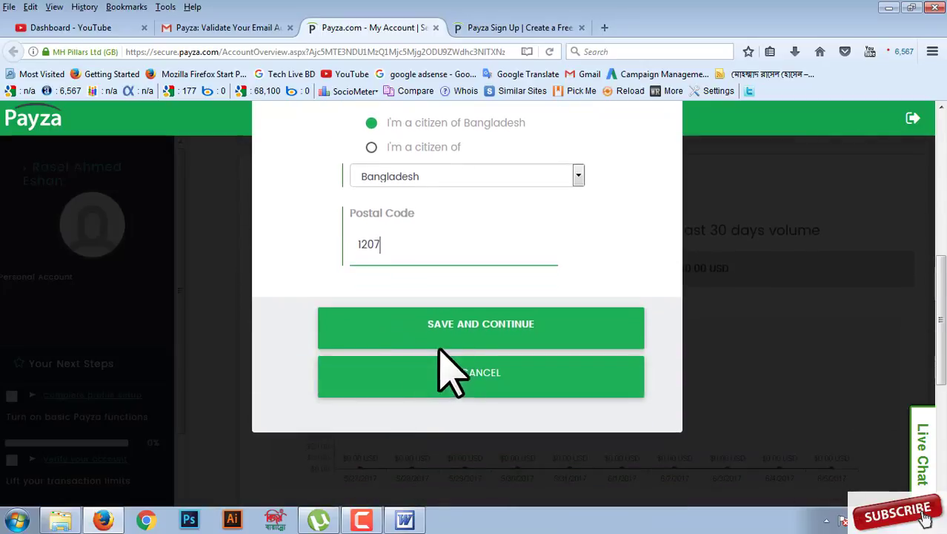
{"action": "left_click", "coordinate": [390, 344]}
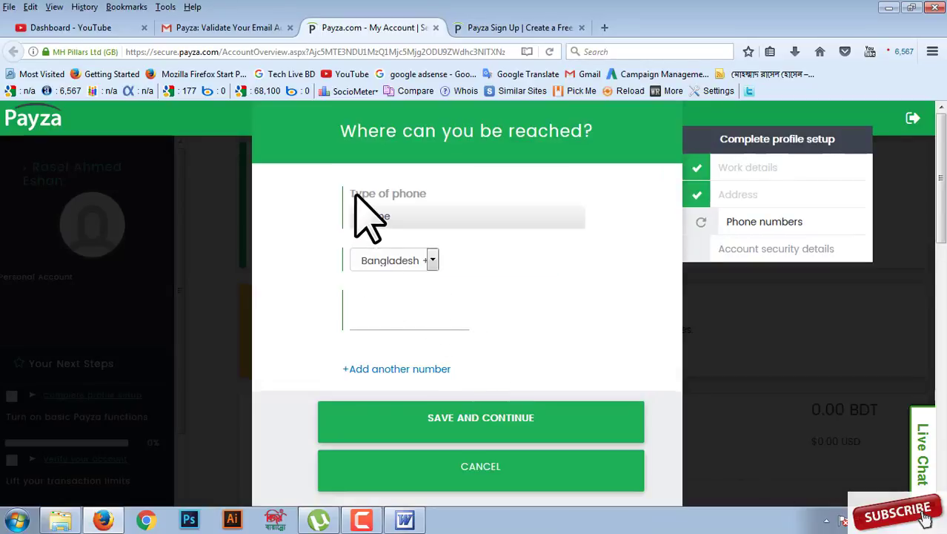
Step: Enter the user's Bangladesh mobile number as home phone and save it
{"action": "left_click_drag", "start_coordinate": [378, 196], "coordinate": [466, 195]}
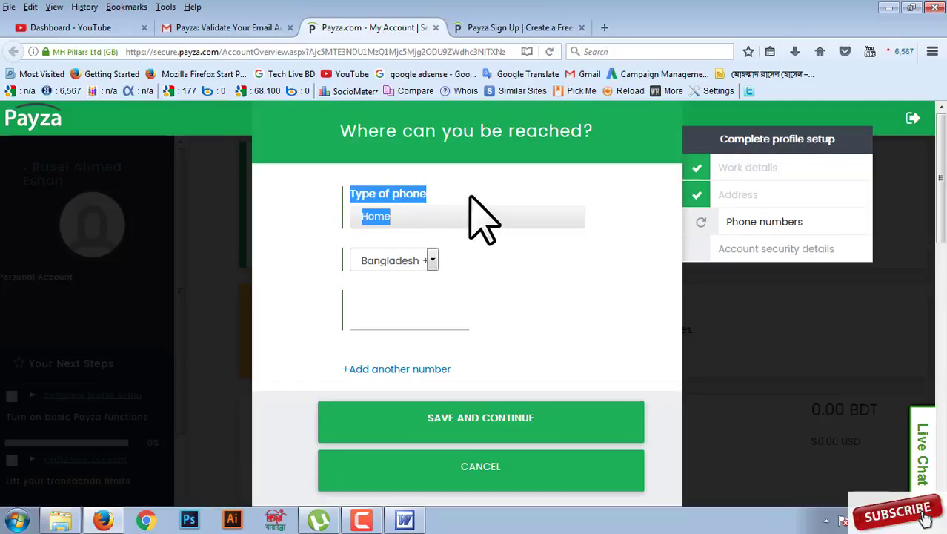
{"action": "left_click", "coordinate": [437, 231]}
{"action": "left_click", "coordinate": [372, 318]}
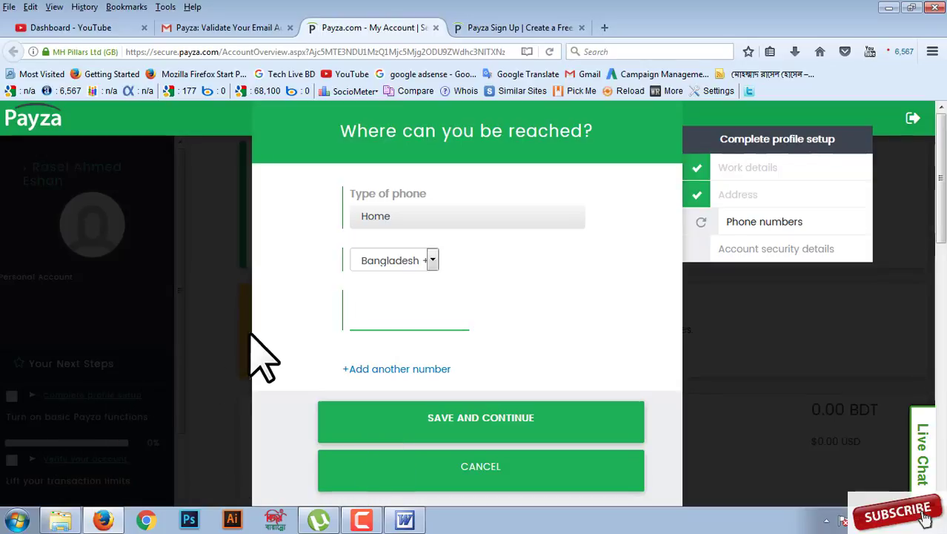
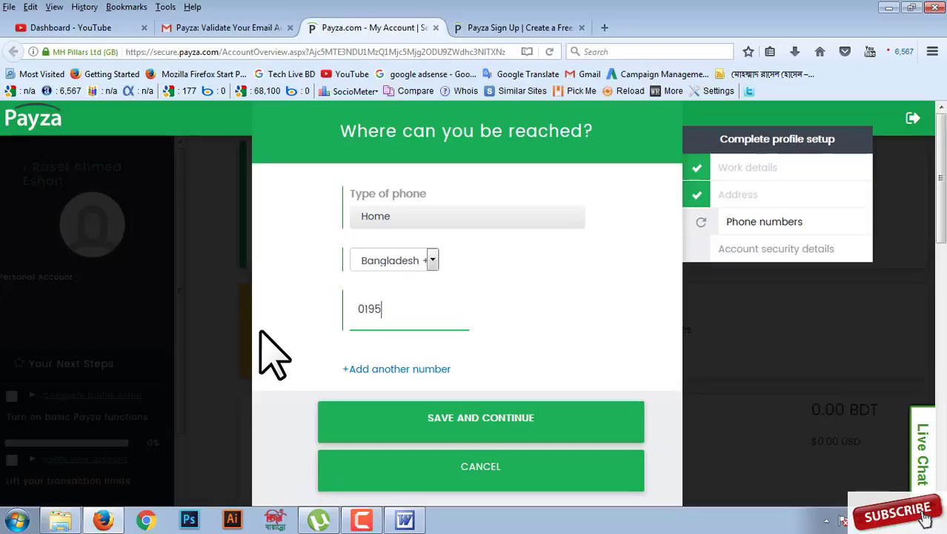
{"action": "left_click", "coordinate": [523, 421]}
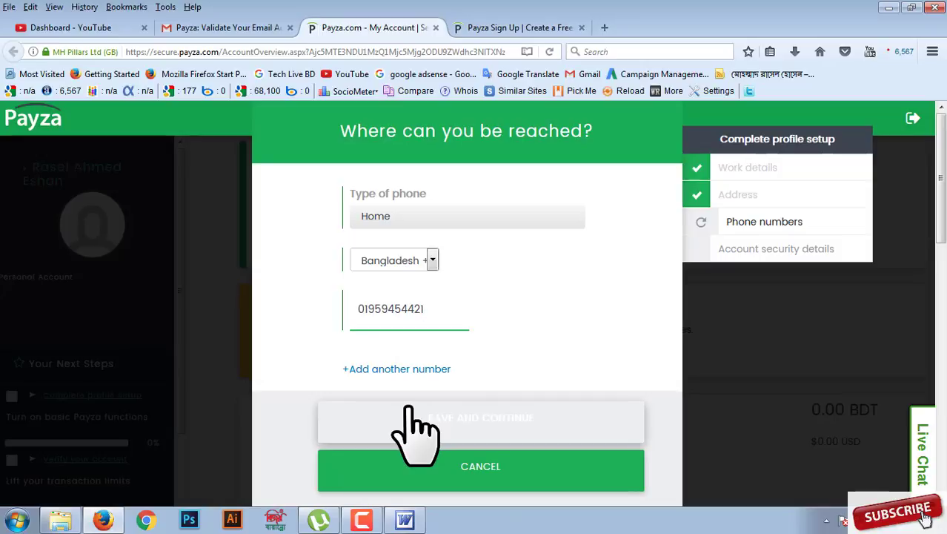
{"action": "left_click", "coordinate": [495, 427]}
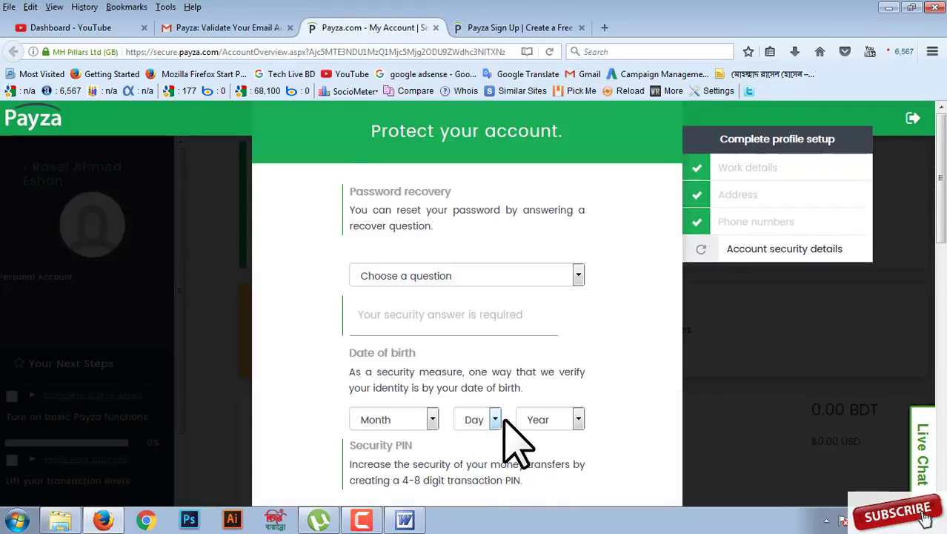
Step: Choose 'What is the name of your first teacher?' as the recovery question and enter its security answer
{"action": "left_click", "coordinate": [467, 278]}
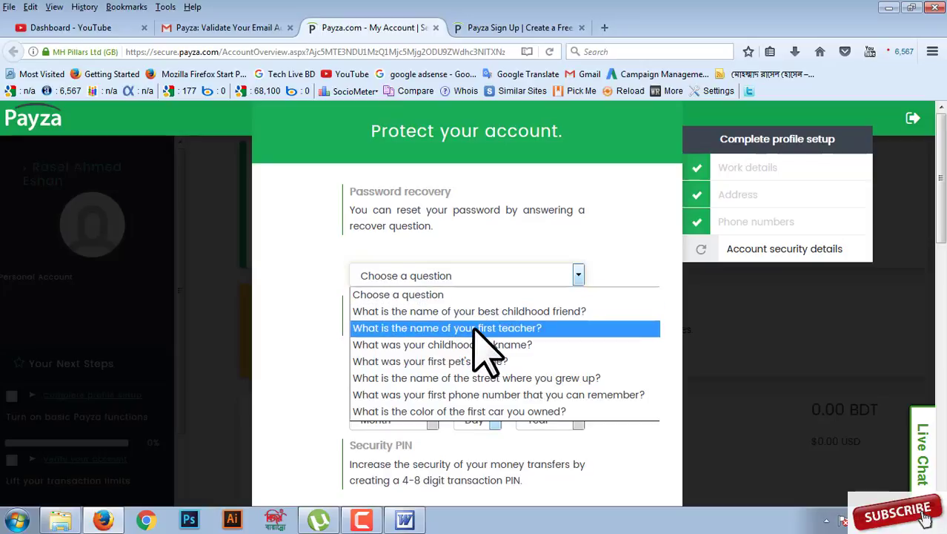
{"action": "left_click", "coordinate": [557, 328]}
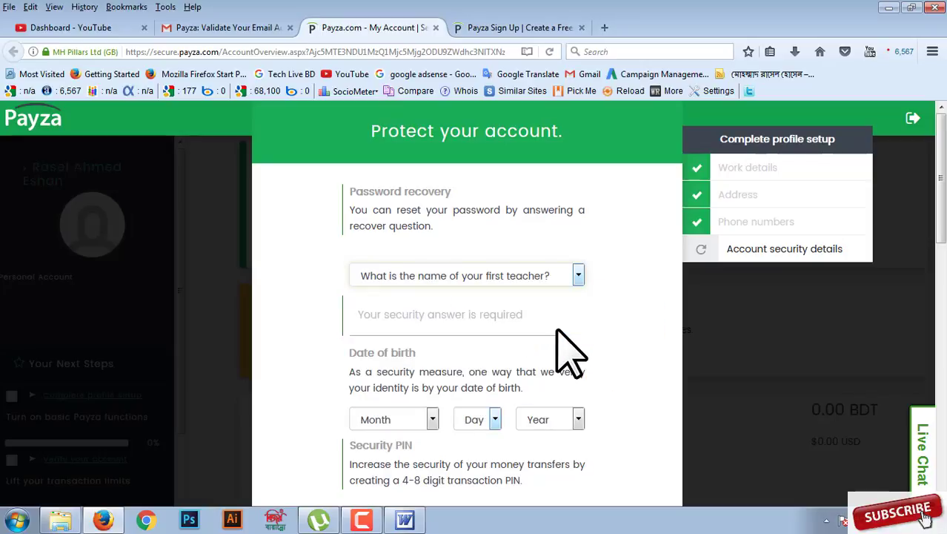
{"action": "left_click", "coordinate": [495, 322]}
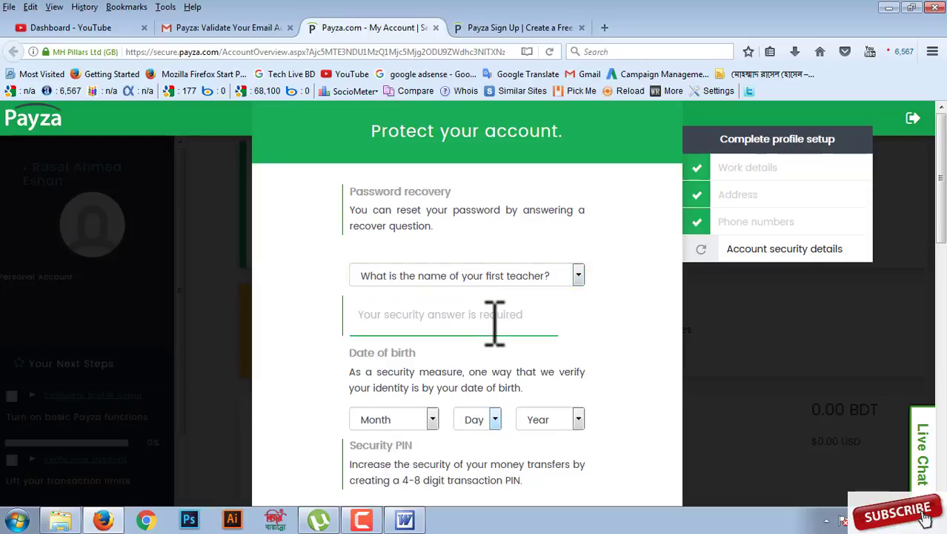
{"action": "key", "text": "BackSpace"}
{"action": "key", "text": "BackSpace"}
{"action": "key", "text": "BackSpace"}
{"action": "key", "text": "BackSpace"}
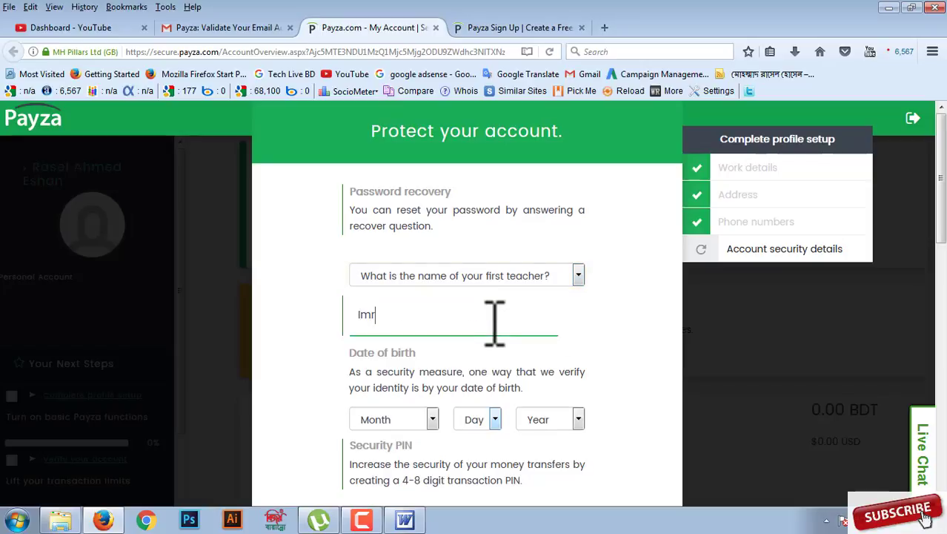
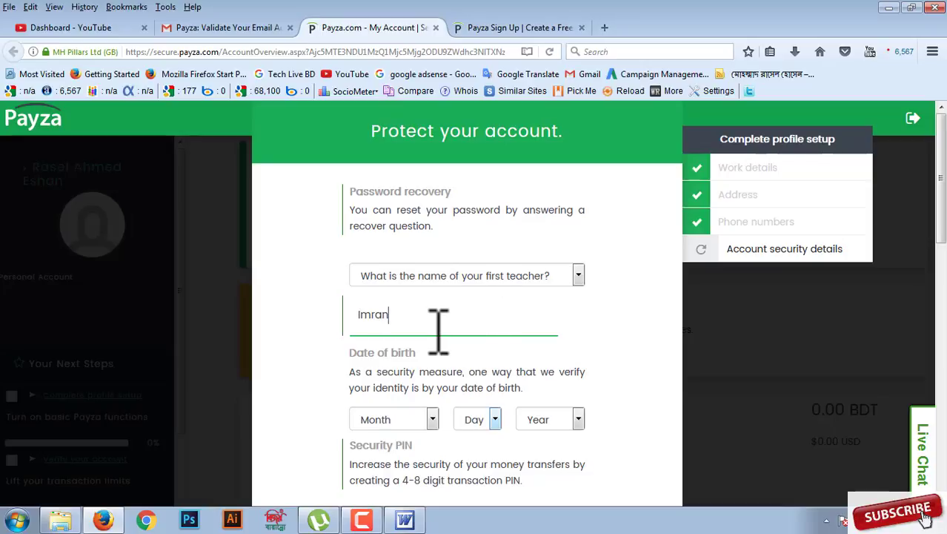
{"action": "scroll", "coordinate": [406, 422], "scroll_direction": "down", "scroll_amount": 2}
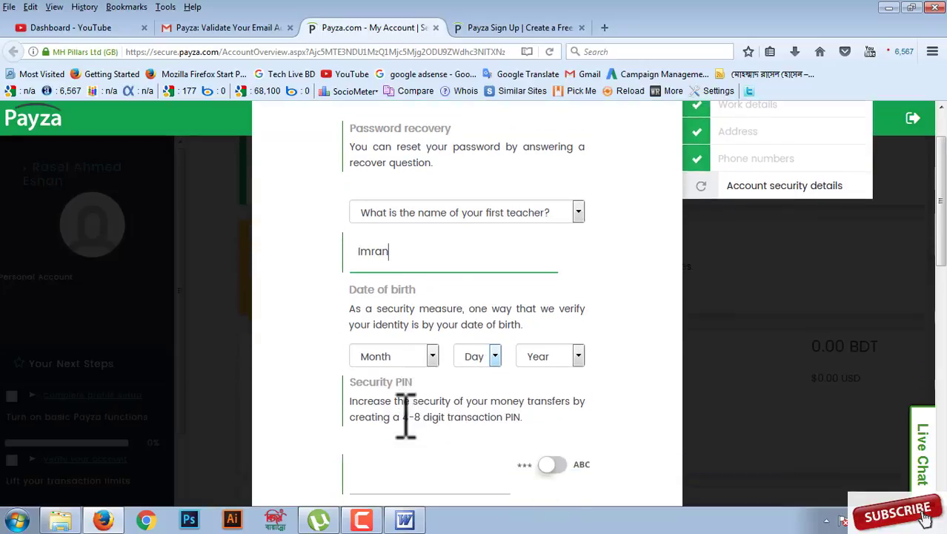
Step: Set the date of birth to July 18, 1992
{"action": "left_click", "coordinate": [409, 342]}
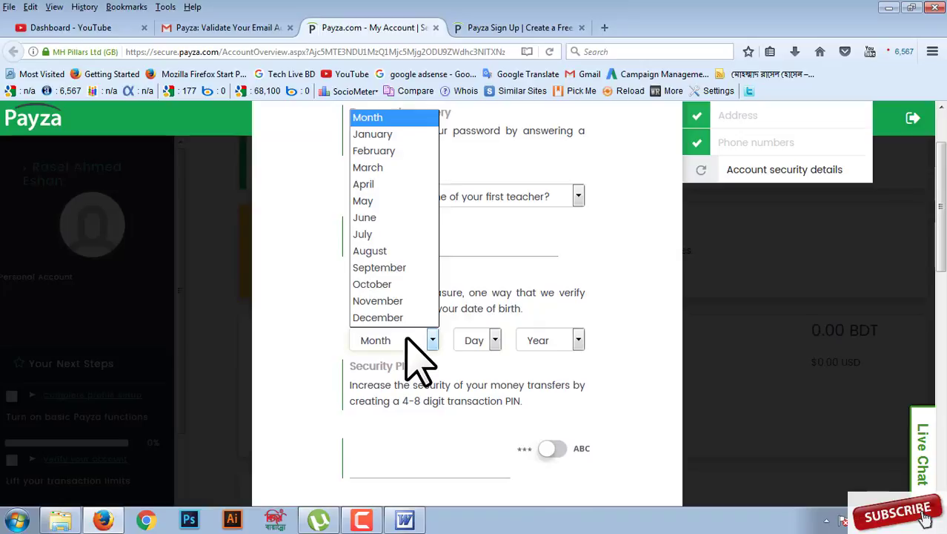
{"action": "left_click", "coordinate": [390, 234]}
{"action": "left_click", "coordinate": [481, 345]}
{"action": "type", "text": "18"}
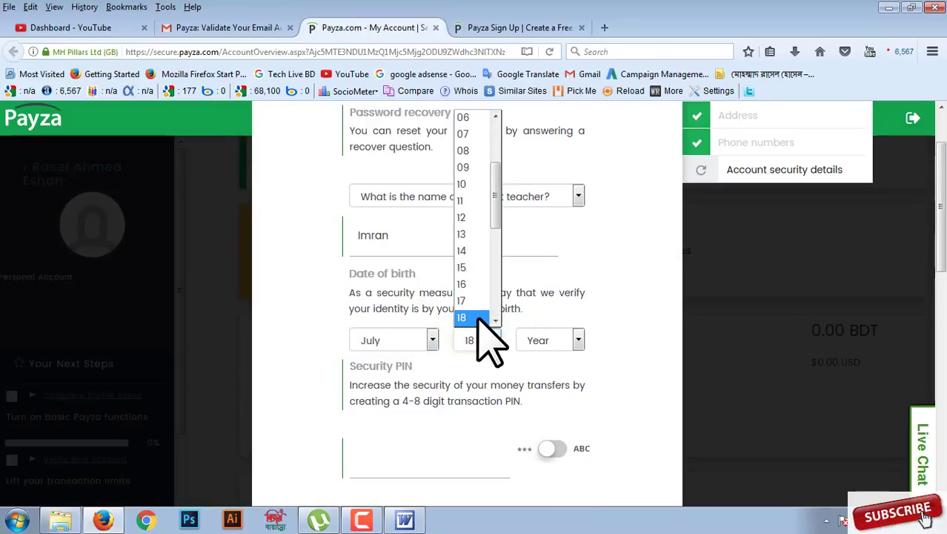
{"action": "scroll", "coordinate": [482, 330], "scroll_direction": "down", "scroll_amount": 4}
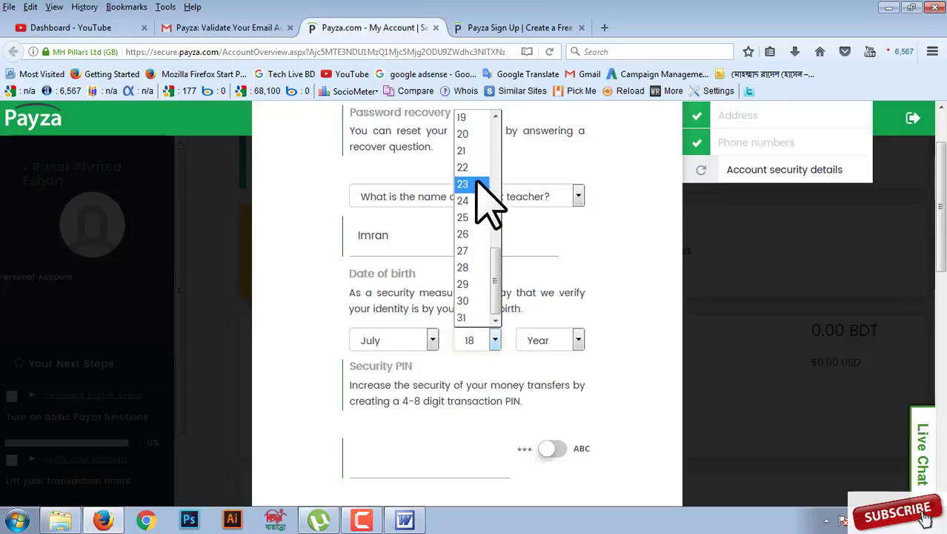
{"action": "left_click", "coordinate": [478, 128]}
{"action": "left_click", "coordinate": [544, 341]}
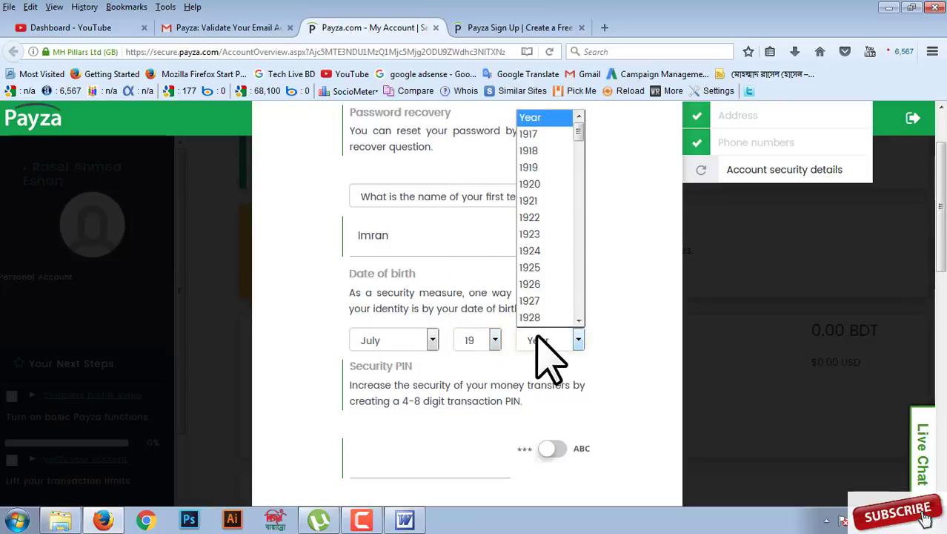
{"action": "type", "text": "1992"}
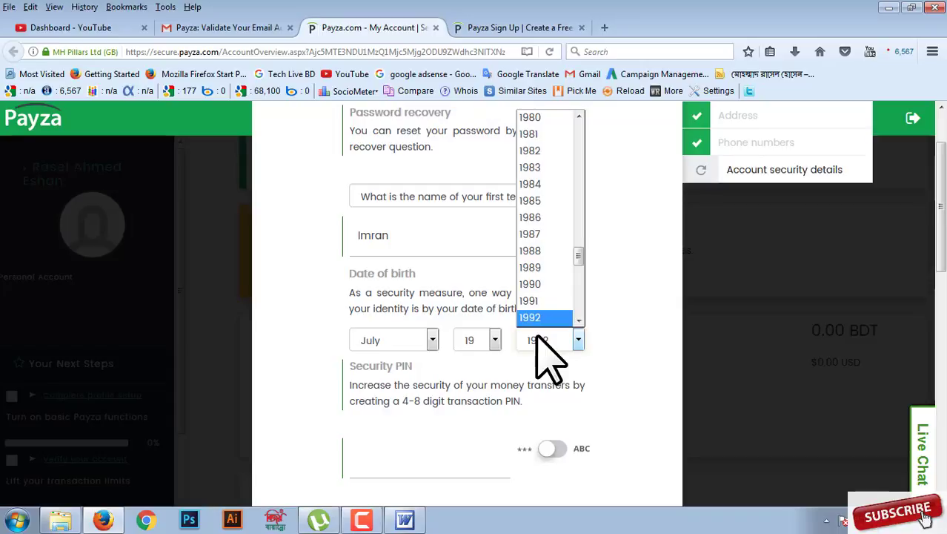
{"action": "left_click", "coordinate": [537, 335]}
{"action": "left_click", "coordinate": [470, 337]}
{"action": "type", "text": "18"}
{"action": "key", "text": "Return"}
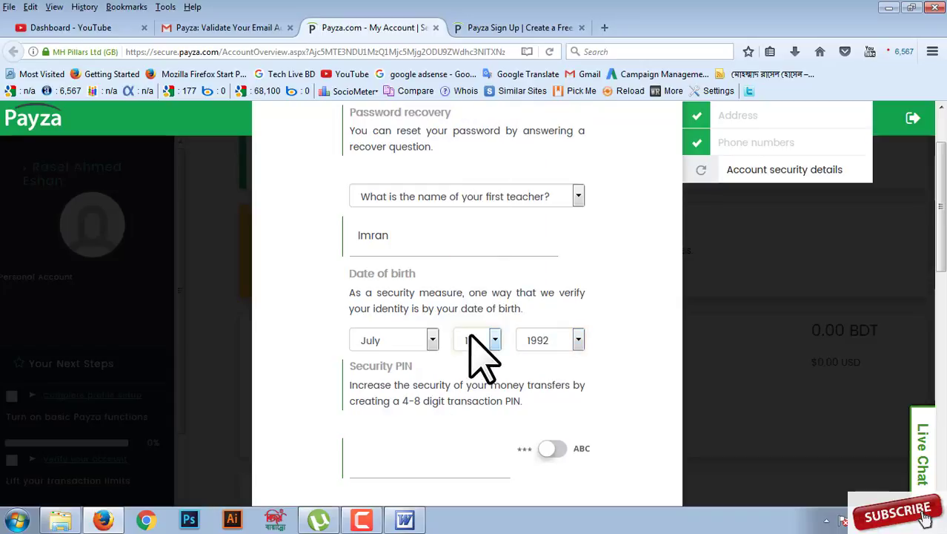
{"action": "scroll", "coordinate": [460, 361], "scroll_direction": "down", "scroll_amount": 3}
Step: Enter a five-digit transaction PIN in the Security PIN field
{"action": "left_click", "coordinate": [383, 298]}
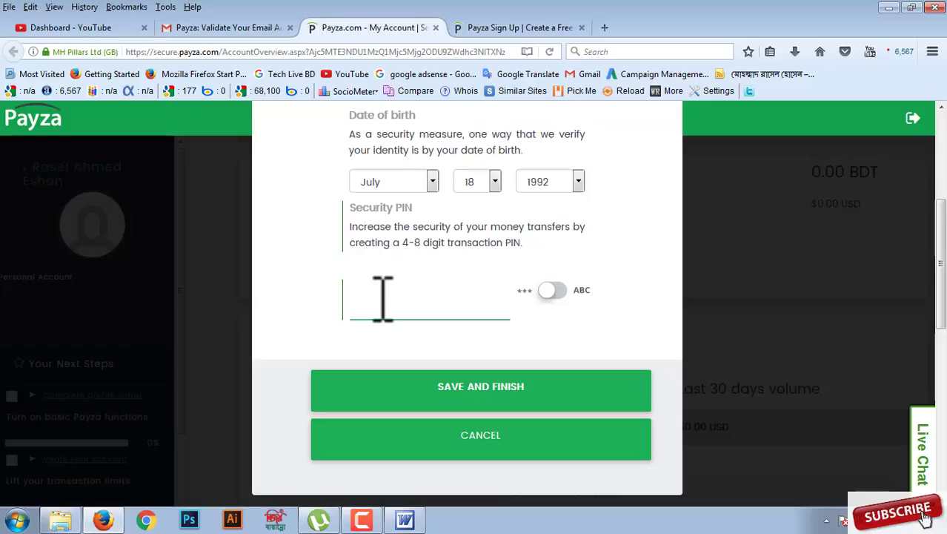
{"action": "key", "text": "BackSpace"}
{"action": "key", "text": "BackSpace"}
{"action": "key", "text": "BackSpace"}
{"action": "key", "text": "BackSpace"}
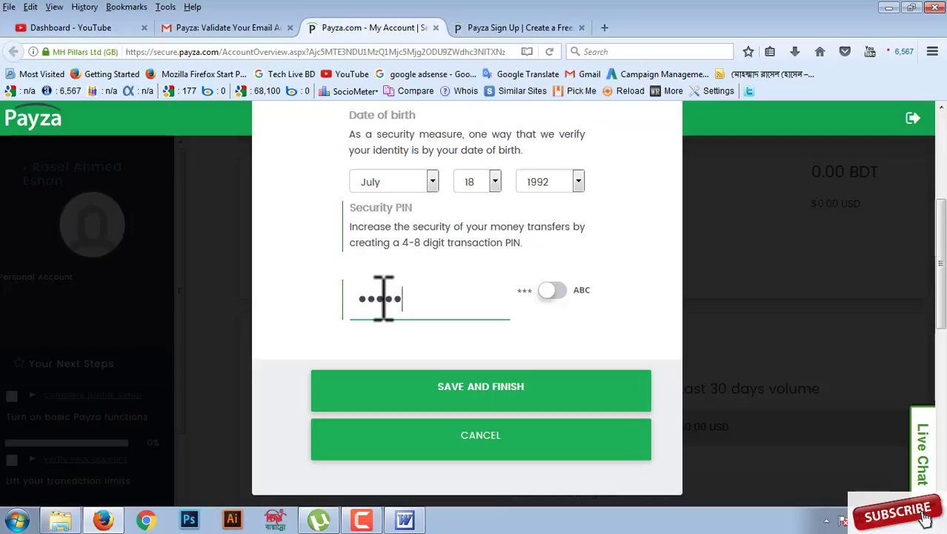
{"action": "scroll", "coordinate": [382, 298], "scroll_direction": "up", "scroll_amount": 3}
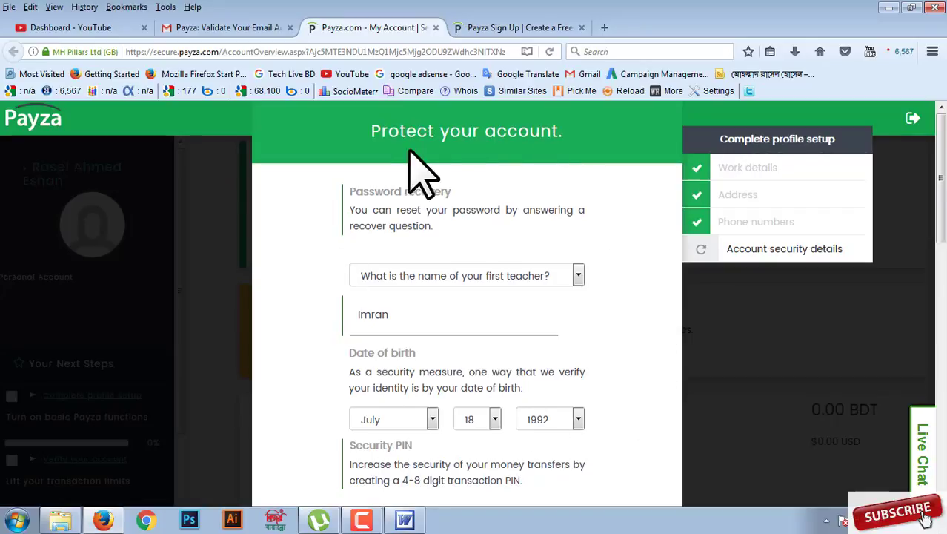
{"action": "left_click_drag", "start_coordinate": [372, 131], "coordinate": [544, 134]}
Step: Review the Protect your account form and save it with SAVE AND FINISH
{"action": "left_click", "coordinate": [544, 133]}
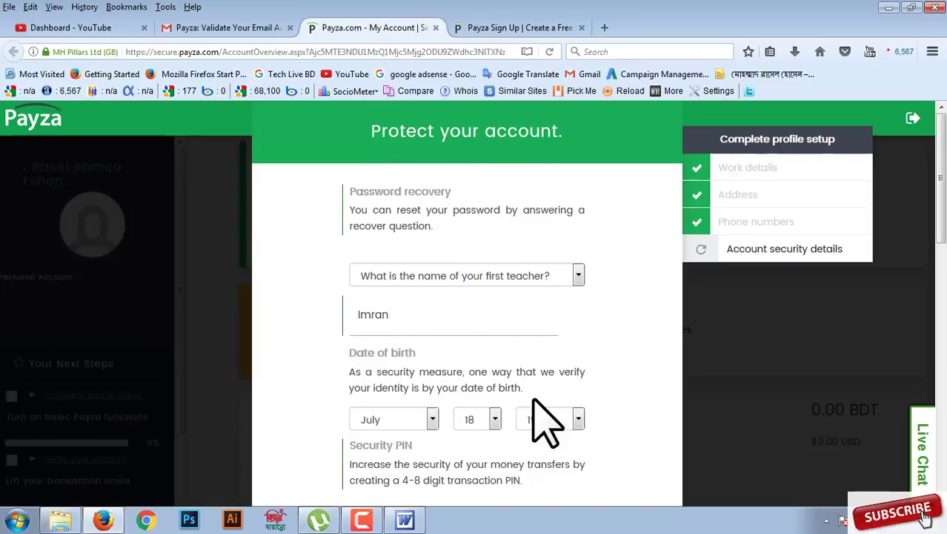
{"action": "scroll", "coordinate": [541, 434], "scroll_direction": "down", "scroll_amount": 2}
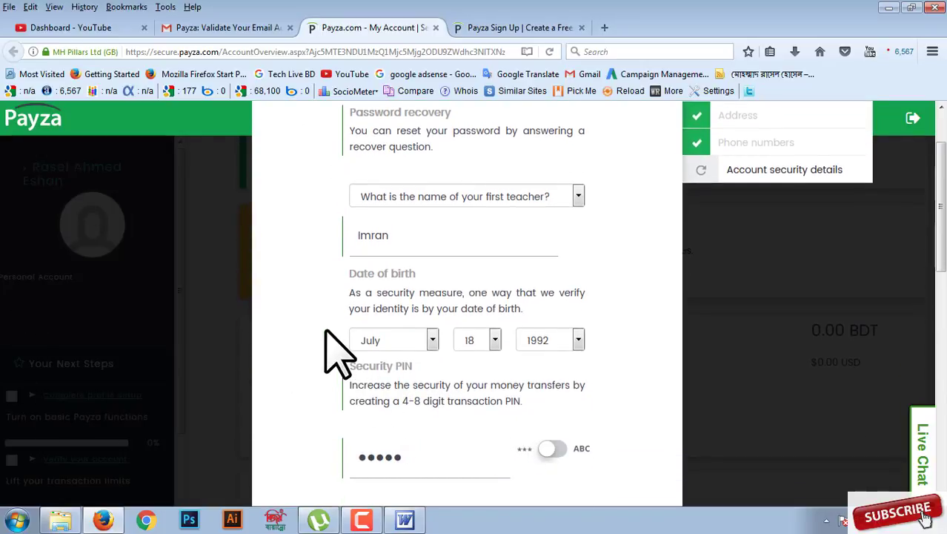
{"action": "scroll", "coordinate": [332, 353], "scroll_direction": "up", "scroll_amount": 2}
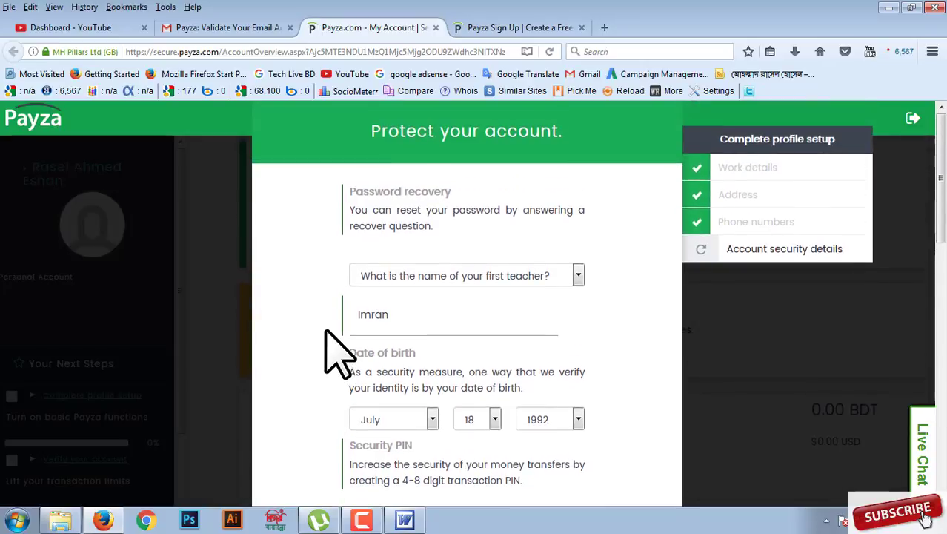
{"action": "scroll", "coordinate": [331, 353], "scroll_direction": "down", "scroll_amount": 3}
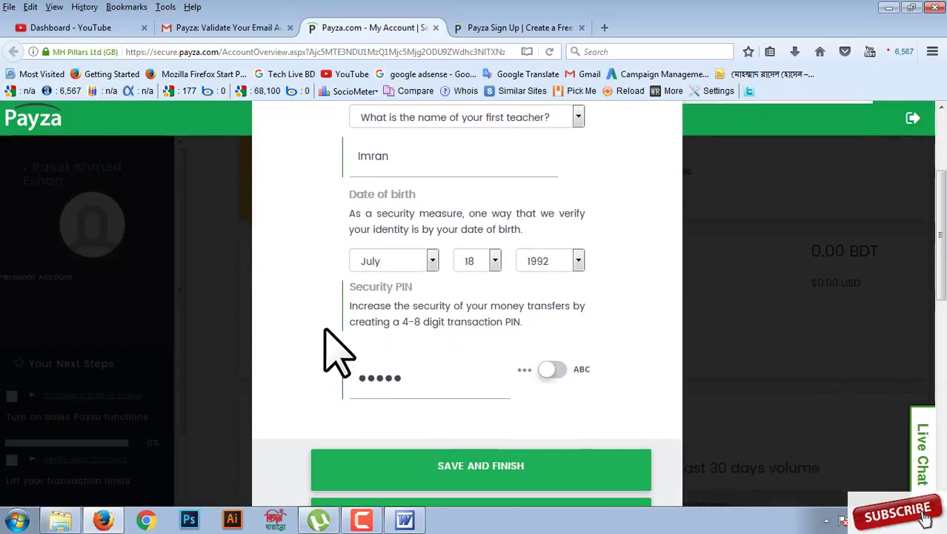
{"action": "scroll", "coordinate": [358, 181], "scroll_direction": "up", "scroll_amount": 1}
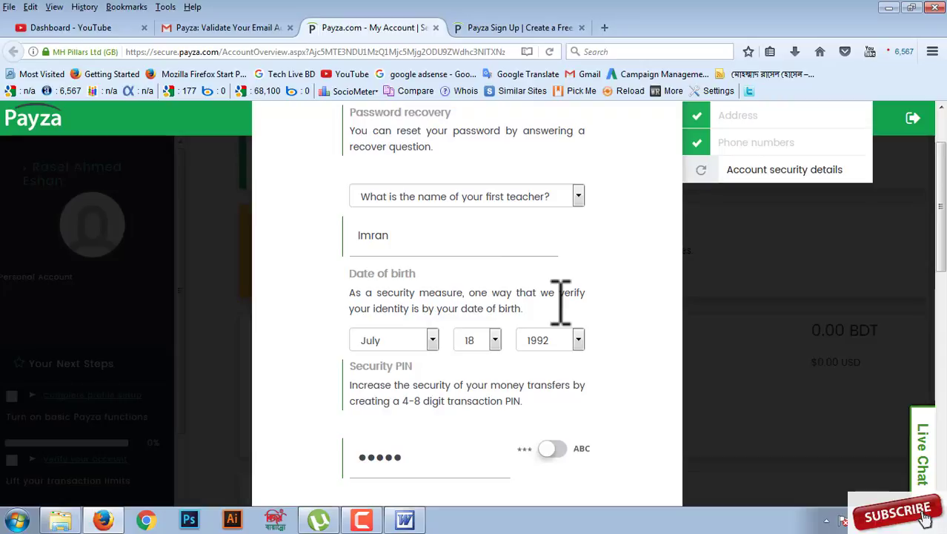
{"action": "scroll", "coordinate": [560, 328], "scroll_direction": "down", "scroll_amount": 3}
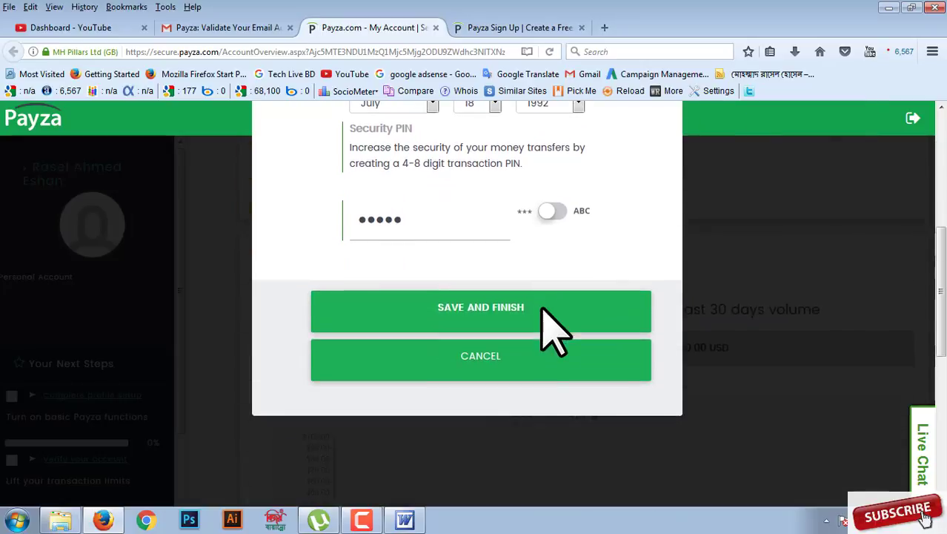
{"action": "scroll", "coordinate": [610, 285], "scroll_direction": "up", "scroll_amount": 4}
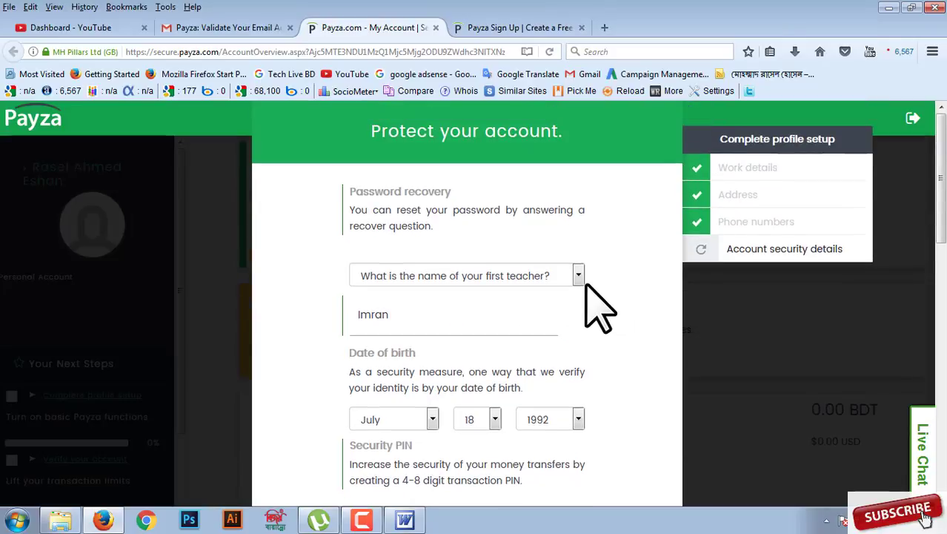
{"action": "scroll", "coordinate": [599, 310], "scroll_direction": "down", "scroll_amount": 5}
{"action": "left_click", "coordinate": [340, 324]}
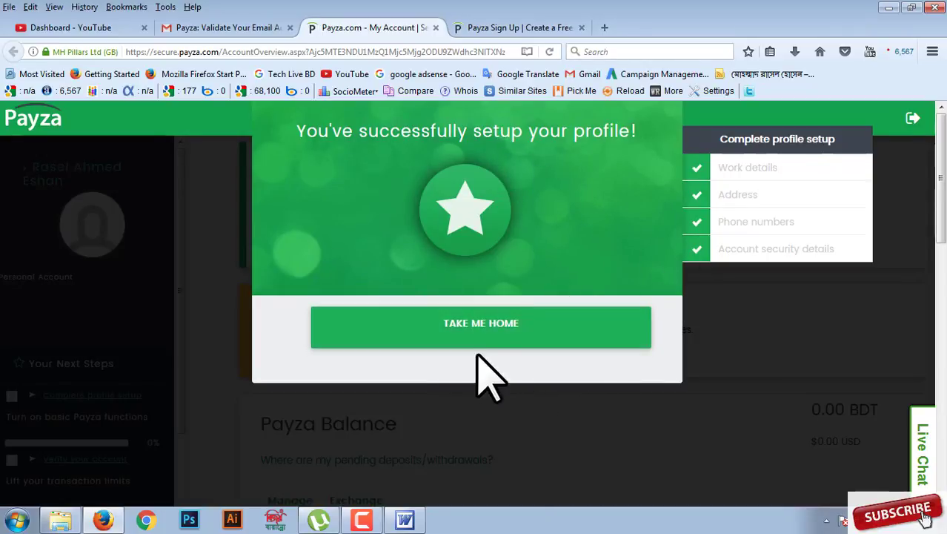
Step: Leave the success message via TAKE ME HOME and return to the Home overview
{"action": "left_click", "coordinate": [474, 330]}
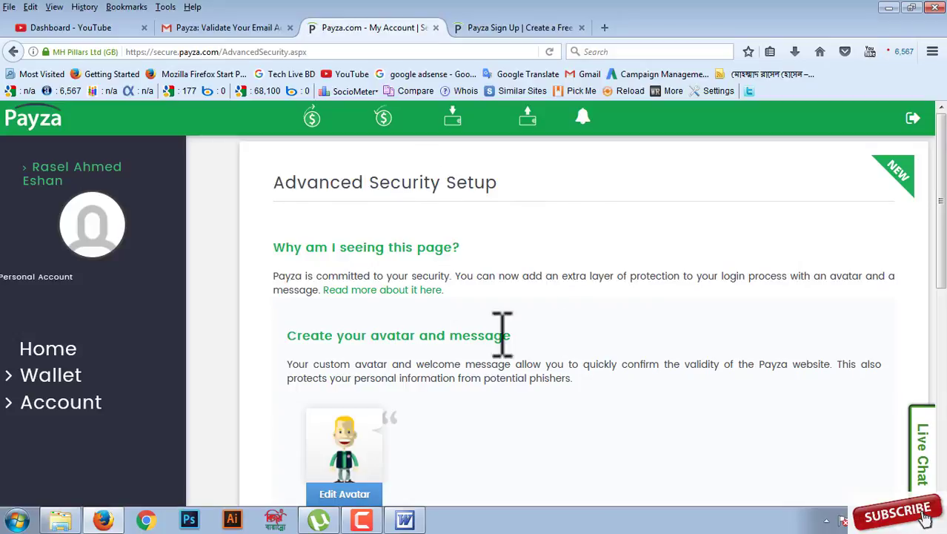
{"action": "scroll", "coordinate": [533, 334], "scroll_direction": "down", "scroll_amount": 5}
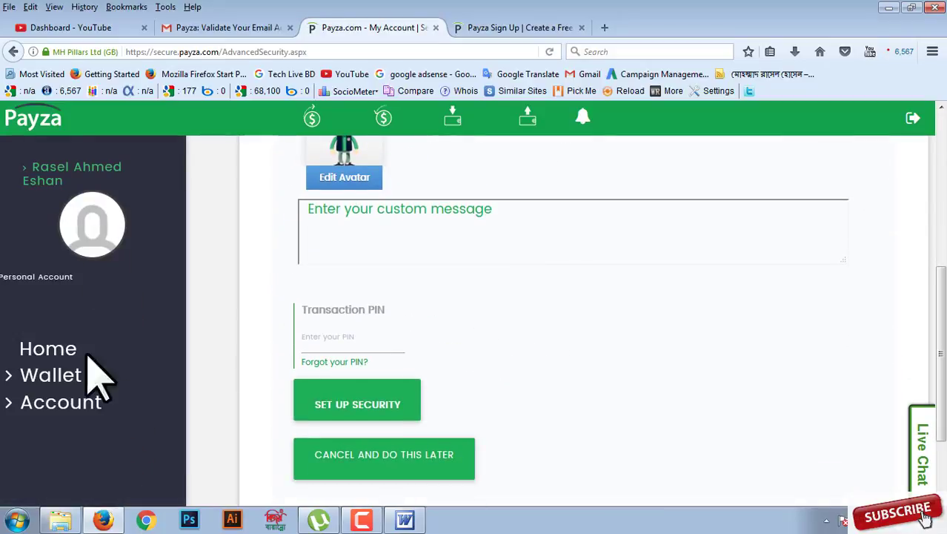
{"action": "left_click", "coordinate": [47, 346]}
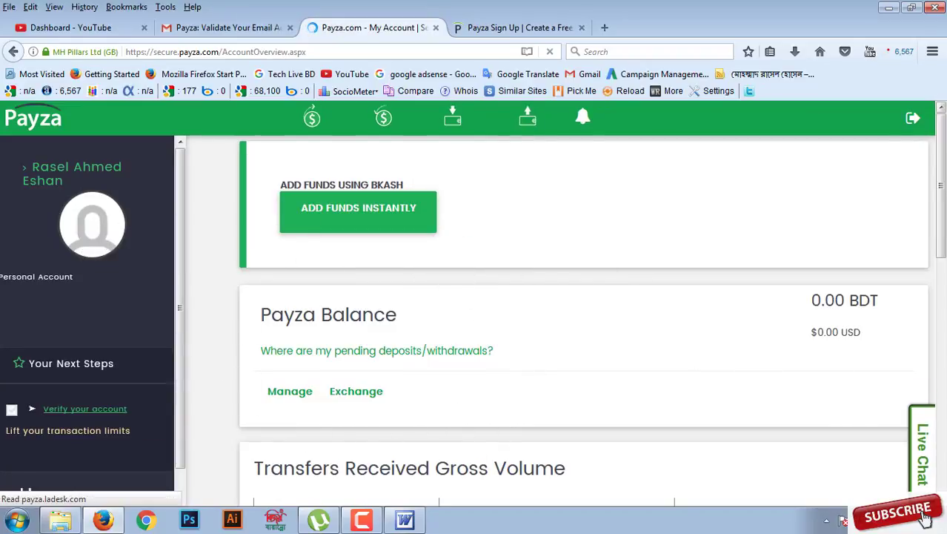
{"action": "scroll", "coordinate": [586, 323], "scroll_direction": "down", "scroll_amount": 6}
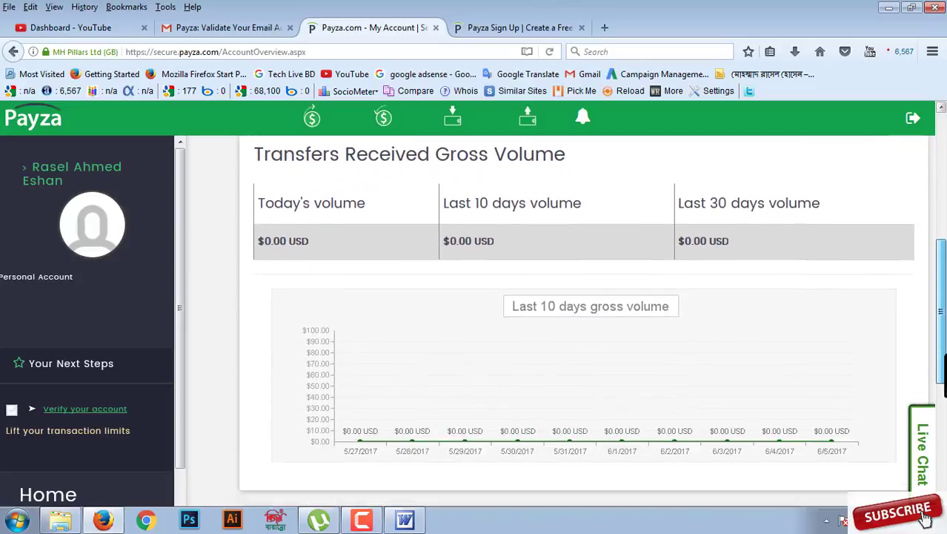
{"action": "scroll", "coordinate": [913, 286], "scroll_direction": "up", "scroll_amount": 7}
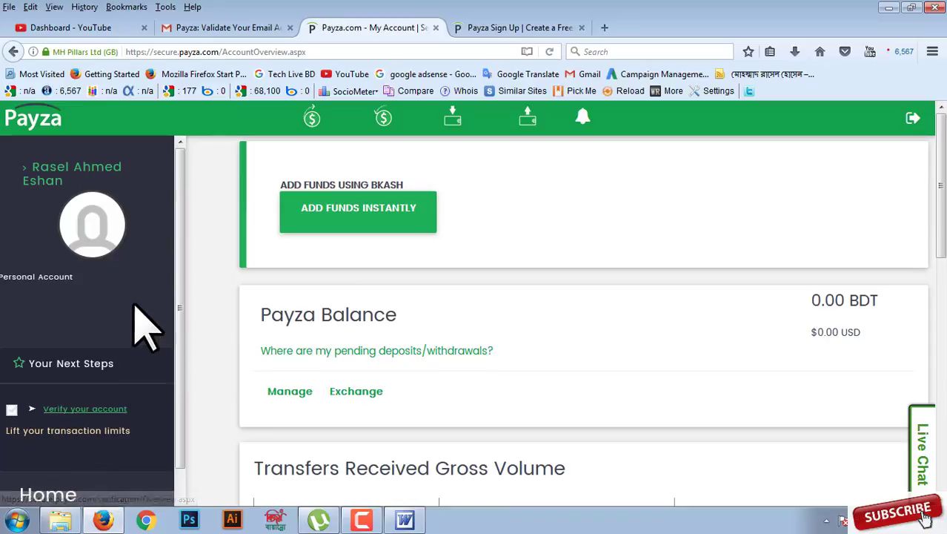
{"action": "scroll", "coordinate": [89, 326], "scroll_direction": "down", "scroll_amount": 1}
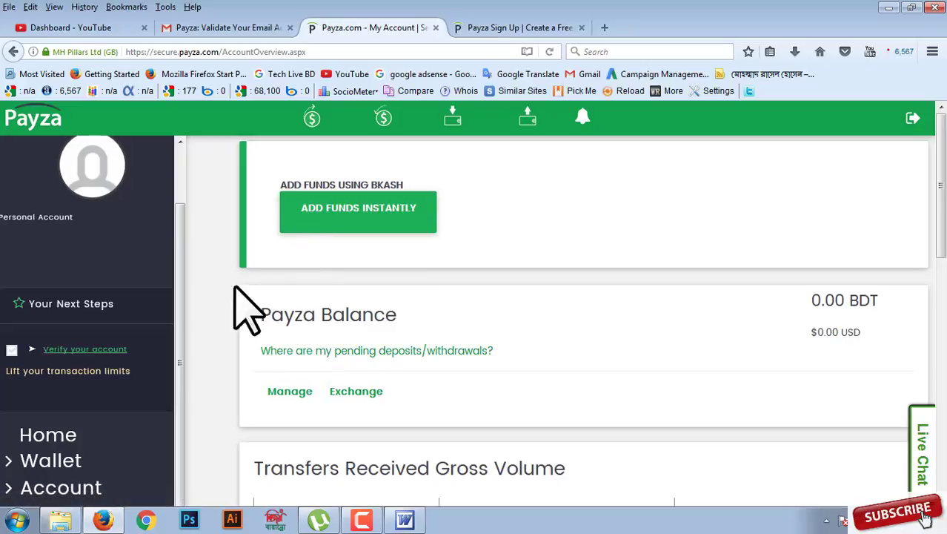
Step: Go to Wallet > Bank Accounts to view the Add bank account form
{"action": "left_click", "coordinate": [53, 464]}
{"action": "scroll", "coordinate": [167, 389], "scroll_direction": "down", "scroll_amount": 3}
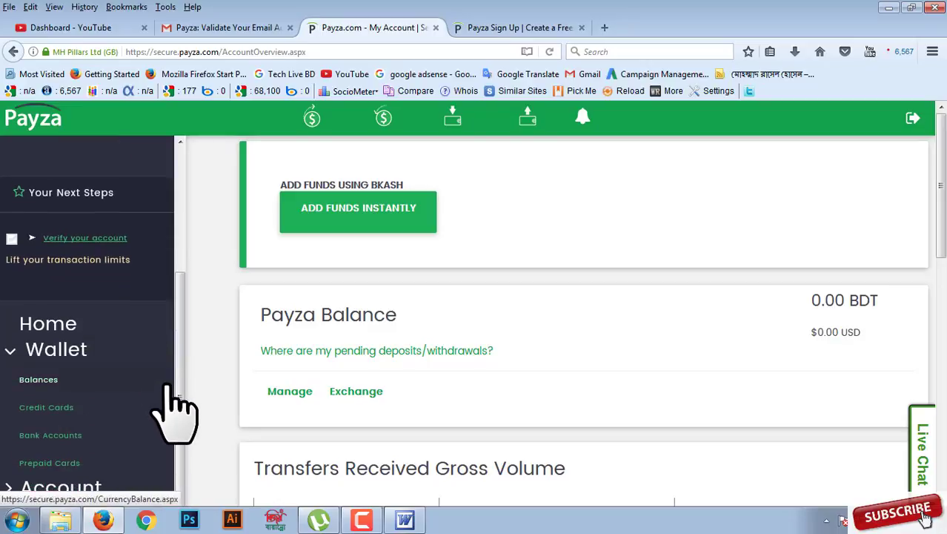
{"action": "scroll", "coordinate": [23, 486], "scroll_direction": "down", "scroll_amount": 4}
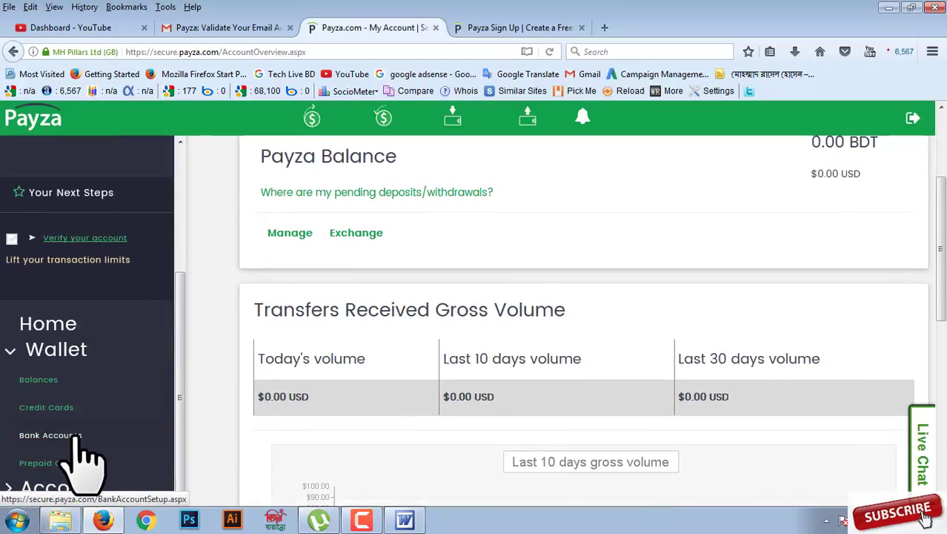
{"action": "left_click", "coordinate": [77, 436]}
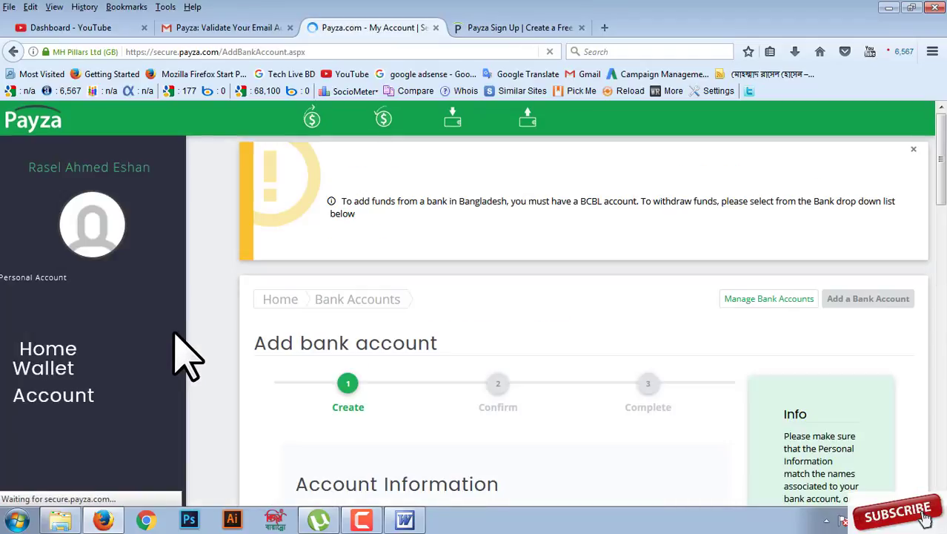
{"action": "scroll", "coordinate": [74, 415], "scroll_direction": "down", "scroll_amount": 2}
Step: Open the Payza Prepaid Card page from the Wallet menu
{"action": "left_click", "coordinate": [56, 378]}
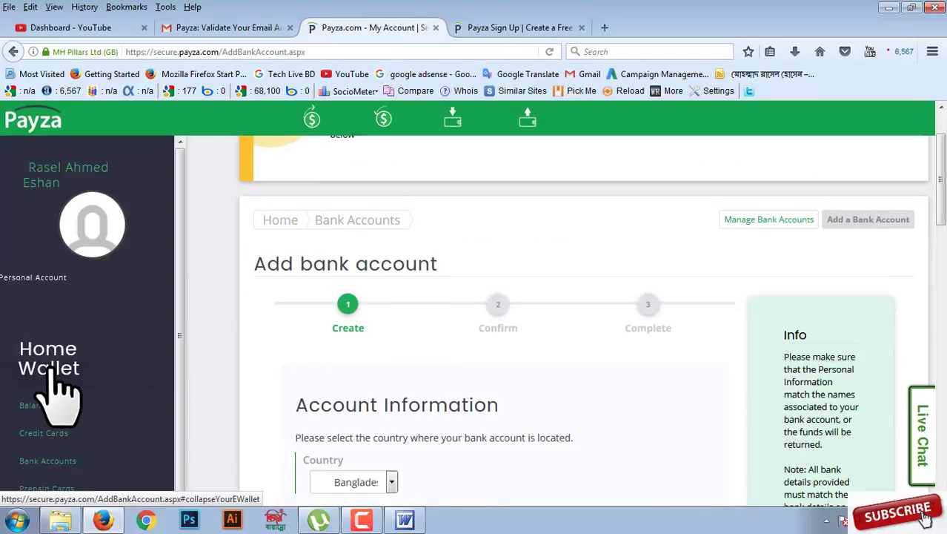
{"action": "scroll", "coordinate": [70, 474], "scroll_direction": "down", "scroll_amount": 1}
{"action": "left_click", "coordinate": [80, 475]}
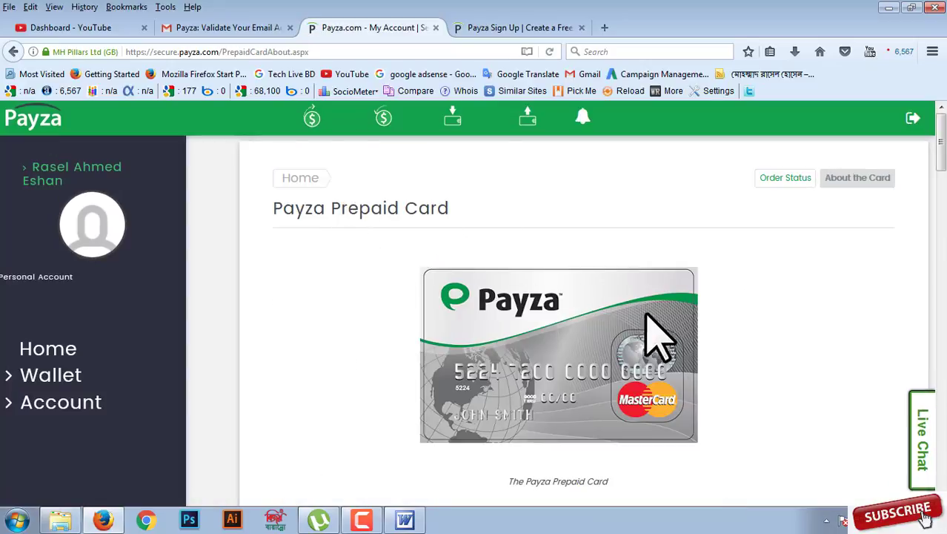
{"action": "scroll", "coordinate": [682, 371], "scroll_direction": "down", "scroll_amount": 4}
{"action": "scroll", "coordinate": [679, 368], "scroll_direction": "up", "scroll_amount": 4}
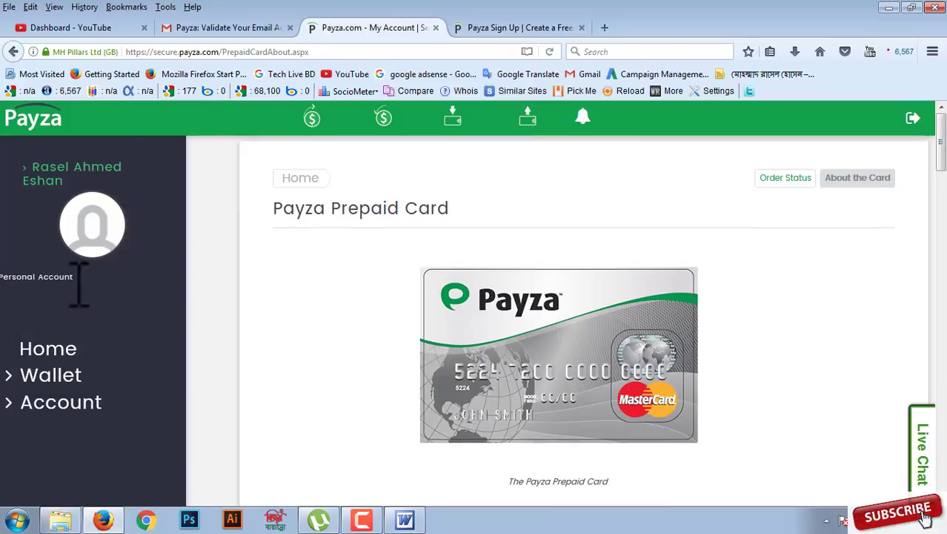